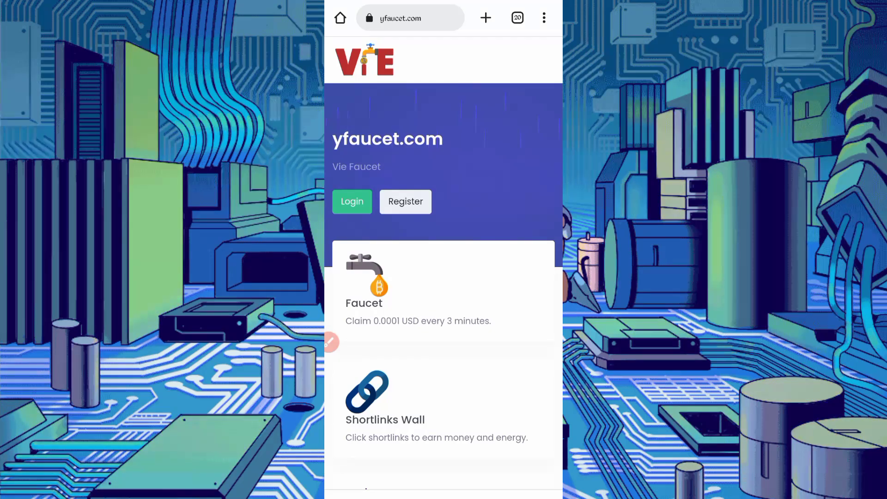
pyautogui.scroll(-1, 379, 320)
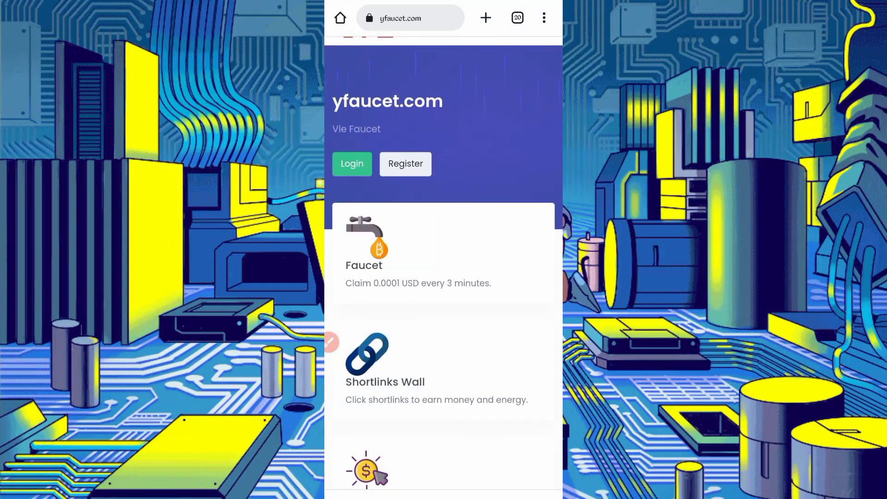
pyautogui.scroll(-5, 400, 406)
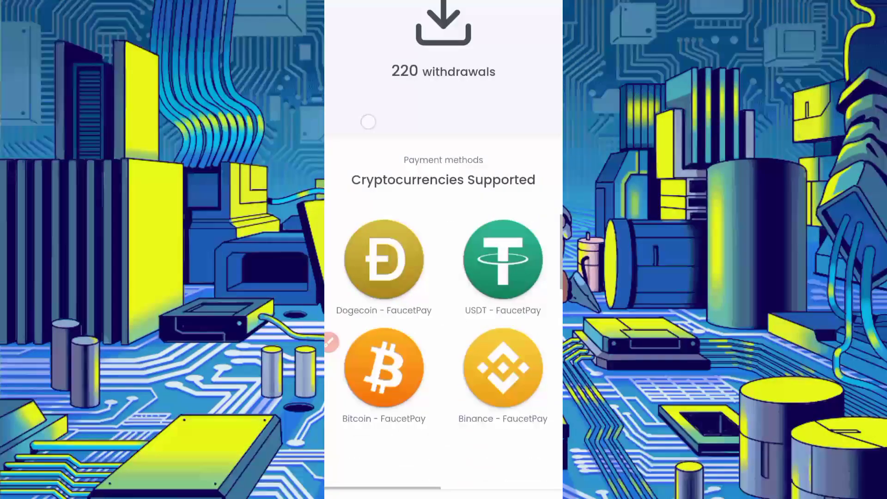
pyautogui.scroll(-2, 378, 121)
pyautogui.scroll(-2, 378, 121)
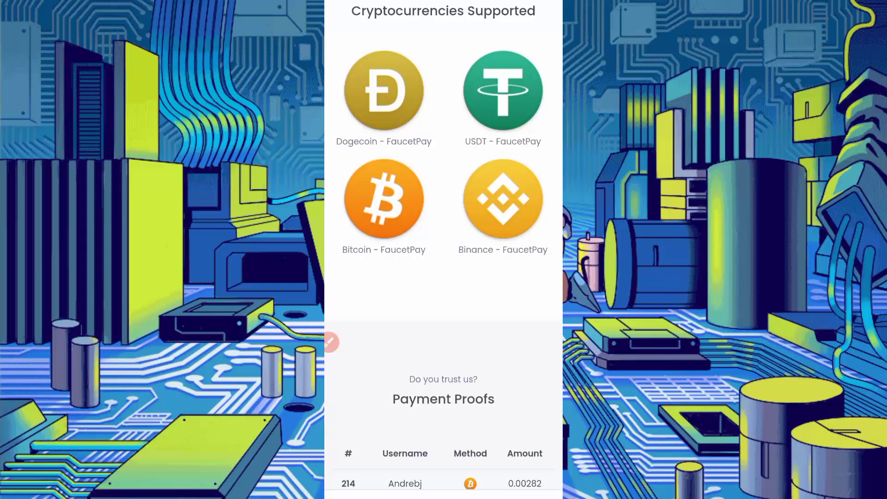
pyautogui.scroll(2, 444, 250)
pyautogui.scroll(3, 443, 249)
pyautogui.scroll(5, 443, 249)
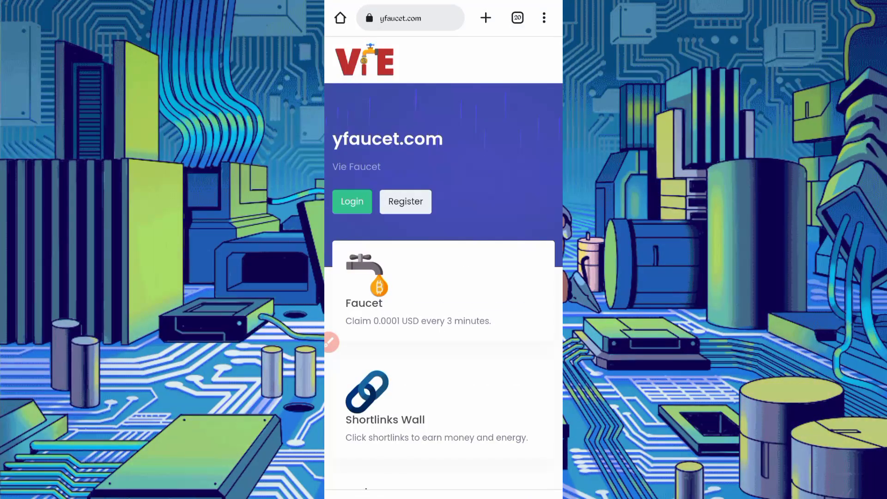
# Open the Register form, tick its reCAPTCHA 'I'm not a robot' box, then go to sign-in.
pyautogui.click(406, 201)
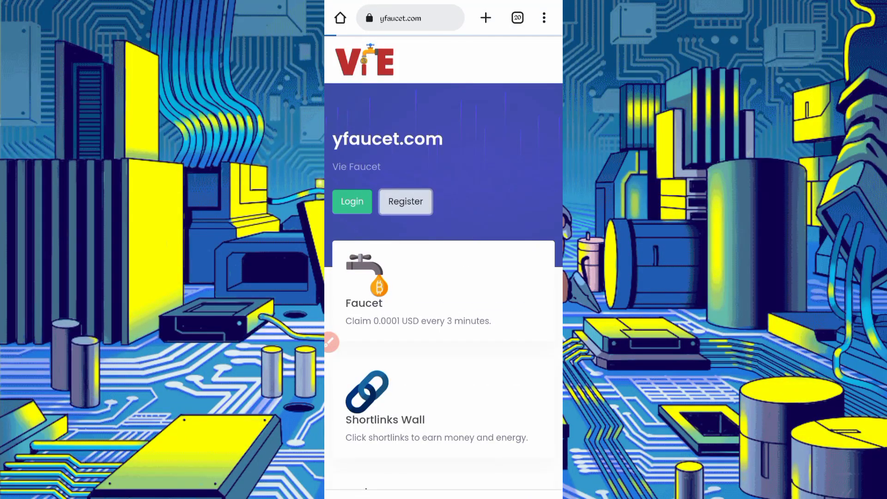
pyautogui.scroll(-3, 444, 250)
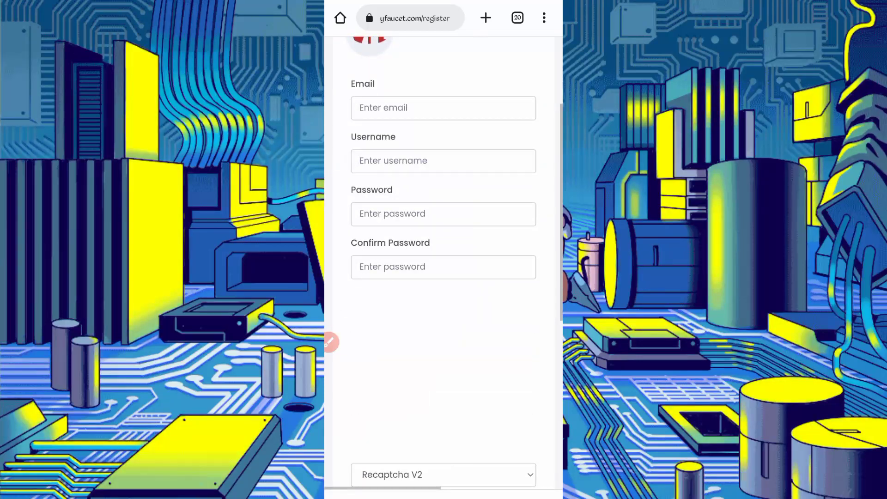
pyautogui.scroll(1, 402, 107)
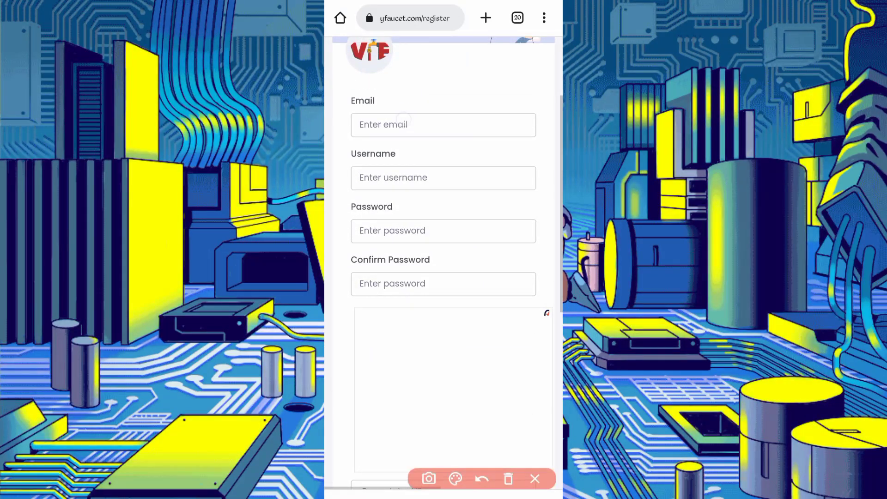
pyautogui.moveTo(388, 101)
pyautogui.mouseDown()
pyautogui.moveTo(413, 121)
pyautogui.moveTo(415, 305)
pyautogui.mouseUp()
pyautogui.click(508, 478)
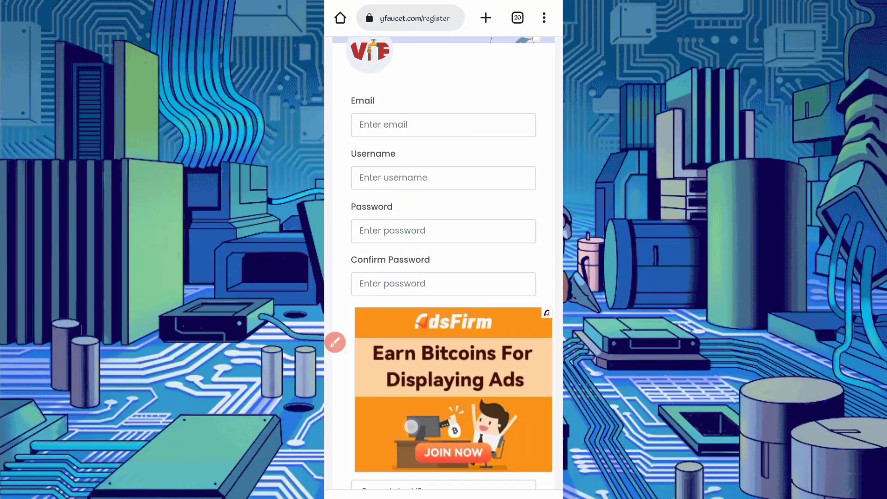
pyautogui.scroll(-5, 444, 277)
pyautogui.scroll(-2, 444, 277)
pyautogui.click(369, 244)
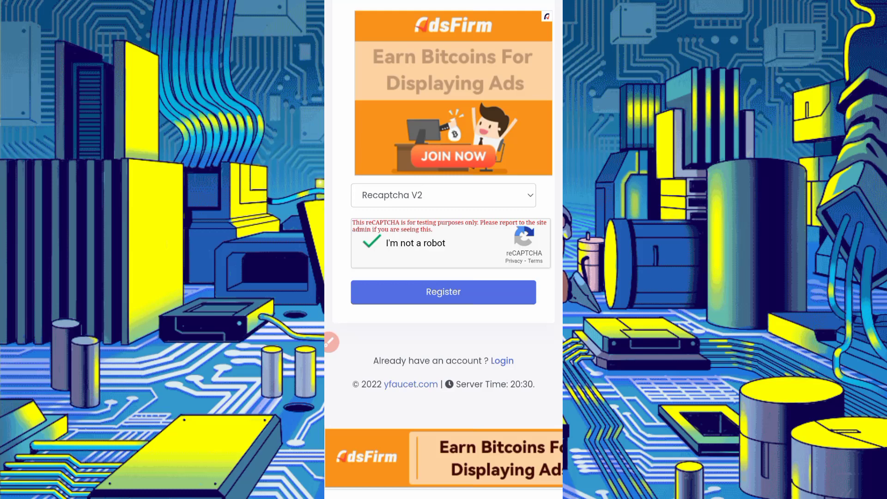
pyautogui.click(503, 361)
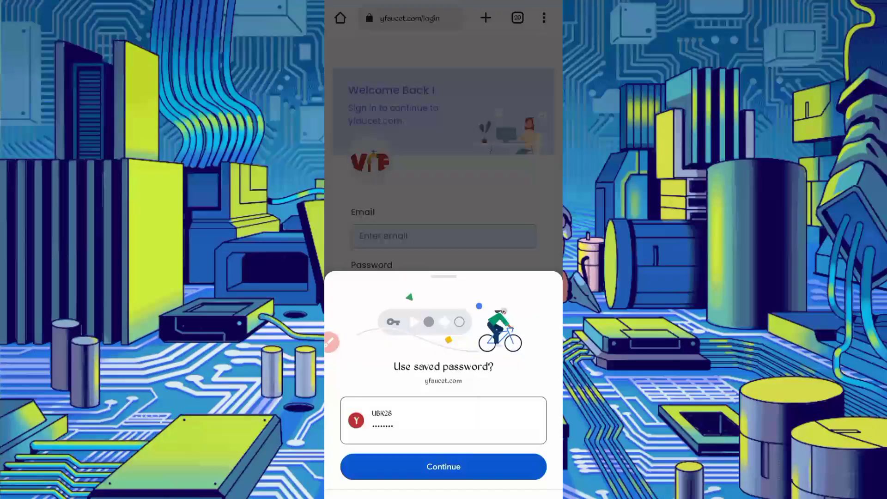
# Fill in the saved account credentials and start the hCaptcha check.
pyautogui.click(418, 474)
pyautogui.scroll(-7, 443, 207)
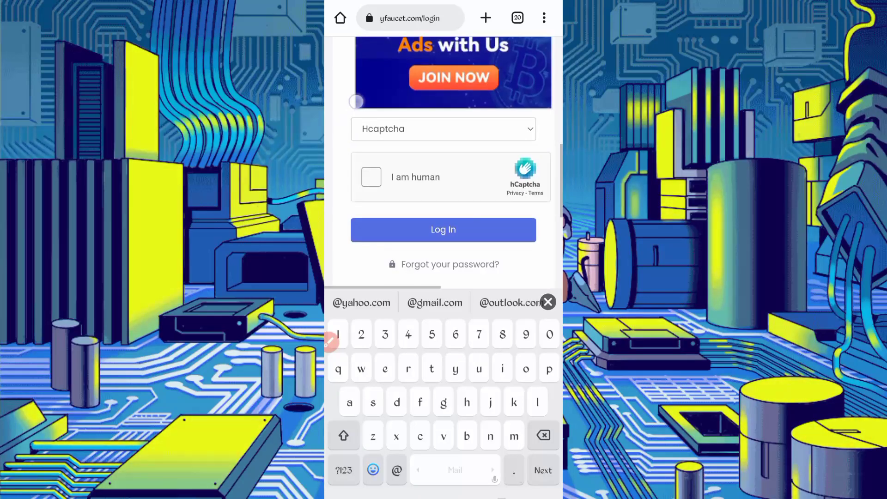
pyautogui.click(353, 166)
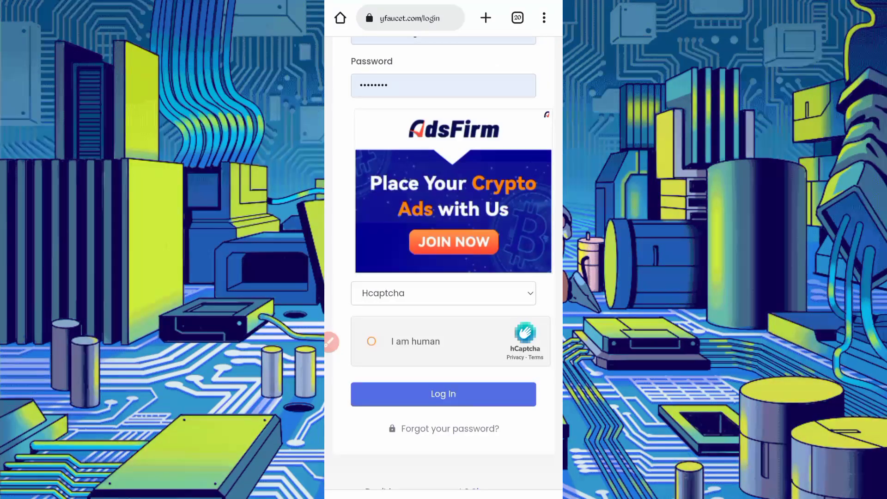
pyautogui.click(371, 339)
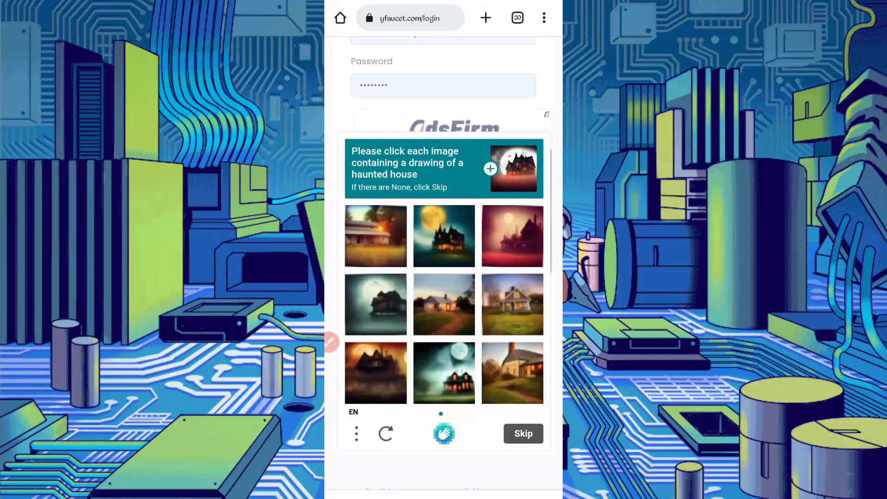
# Mark the four haunted-house pictures in the first hCaptcha round.
pyautogui.click(444, 374)
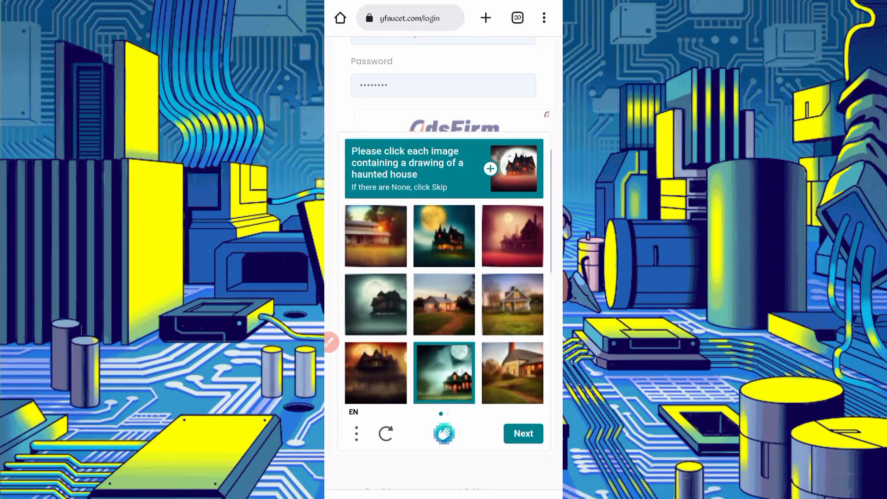
pyautogui.click(444, 236)
pyautogui.click(376, 373)
pyautogui.click(513, 236)
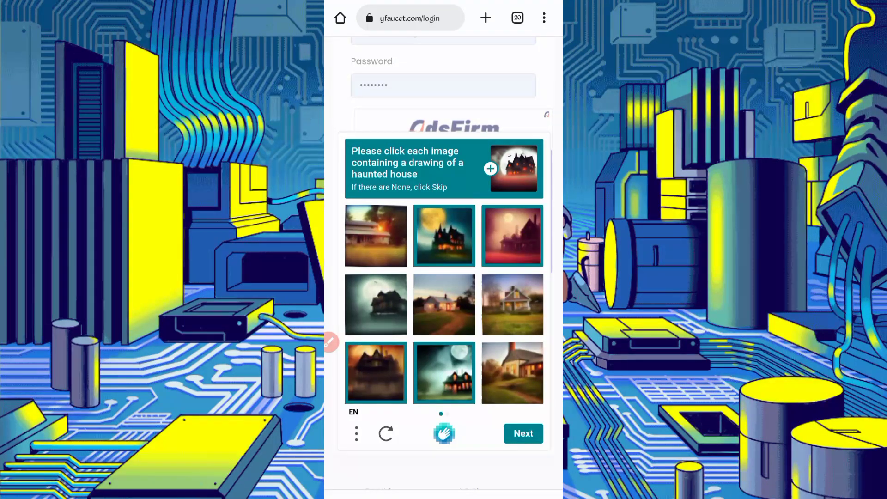
pyautogui.click(523, 433)
# Mark three more haunted-house pictures, verify the captcha, and log in.
pyautogui.click(512, 236)
pyautogui.click(443, 236)
pyautogui.click(444, 304)
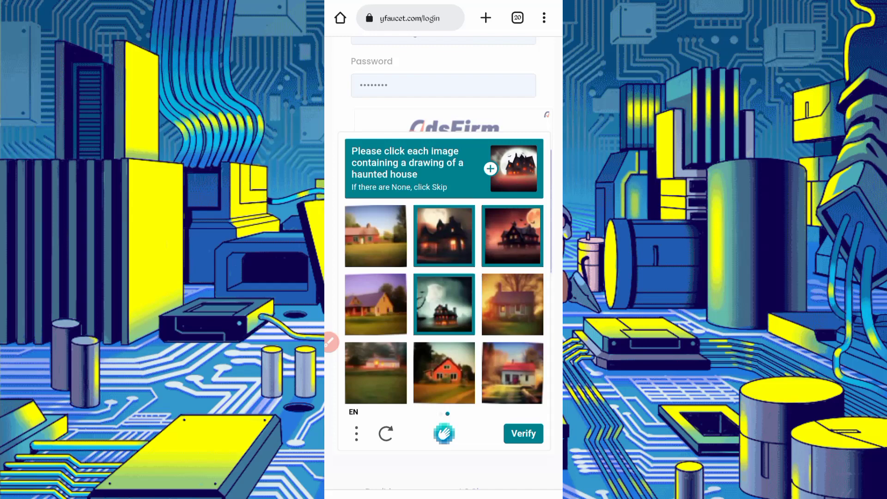
pyautogui.click(523, 434)
pyautogui.click(444, 394)
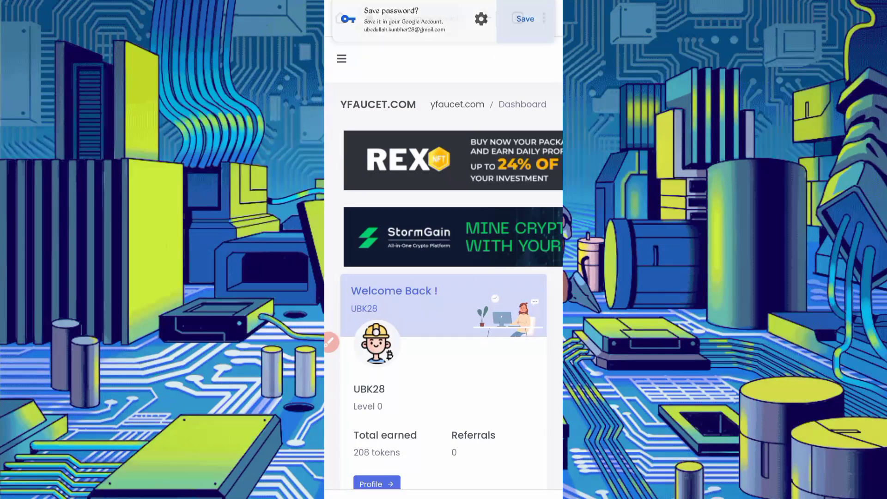
pyautogui.scroll(-3, 444, 277)
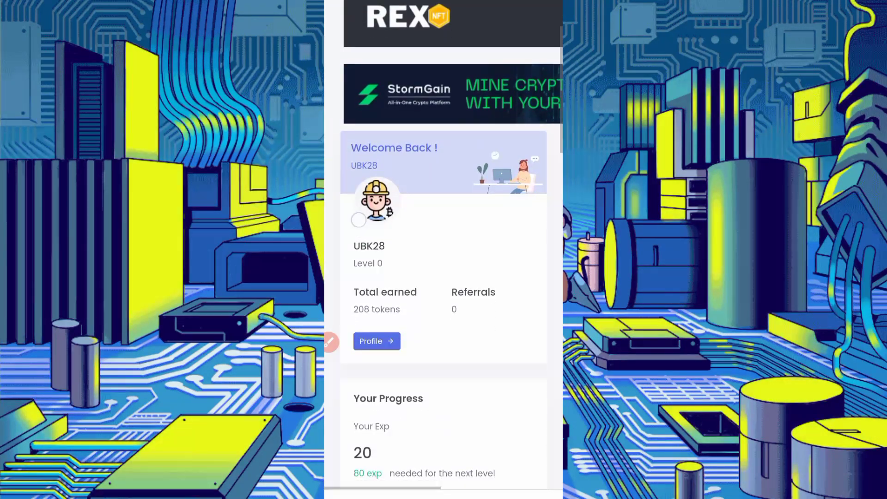
pyautogui.scroll(-2, 443, 277)
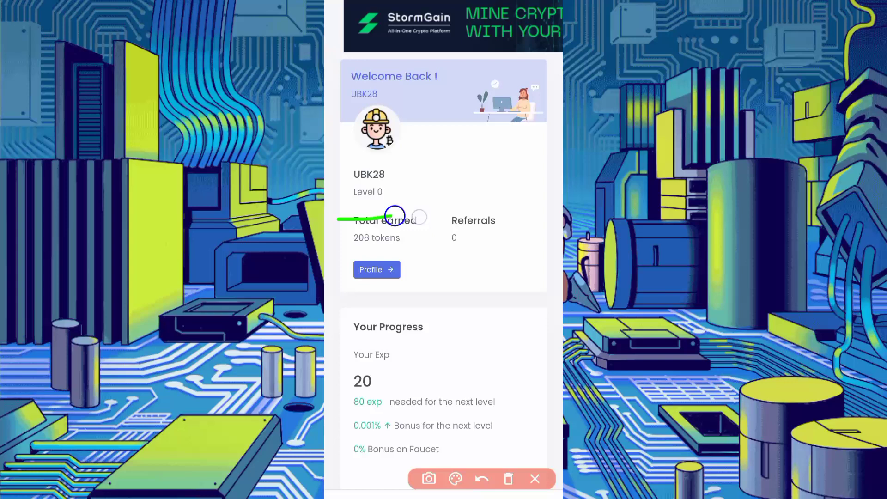
pyautogui.moveTo(396, 216)
pyautogui.mouseDown()
pyautogui.moveTo(437, 262)
pyautogui.moveTo(347, 227)
pyautogui.mouseUp()
pyautogui.click(508, 478)
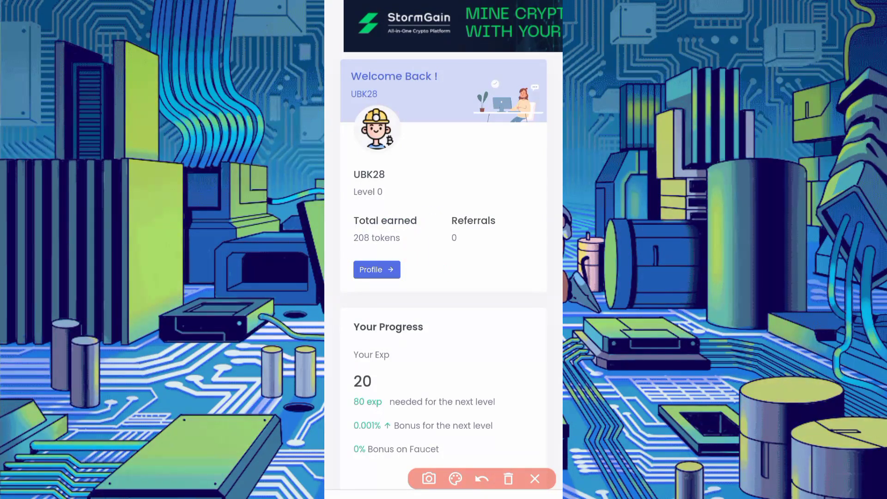
pyautogui.scroll(-5, 444, 278)
pyautogui.scroll(-3, 443, 277)
pyautogui.scroll(-2, 382, 159)
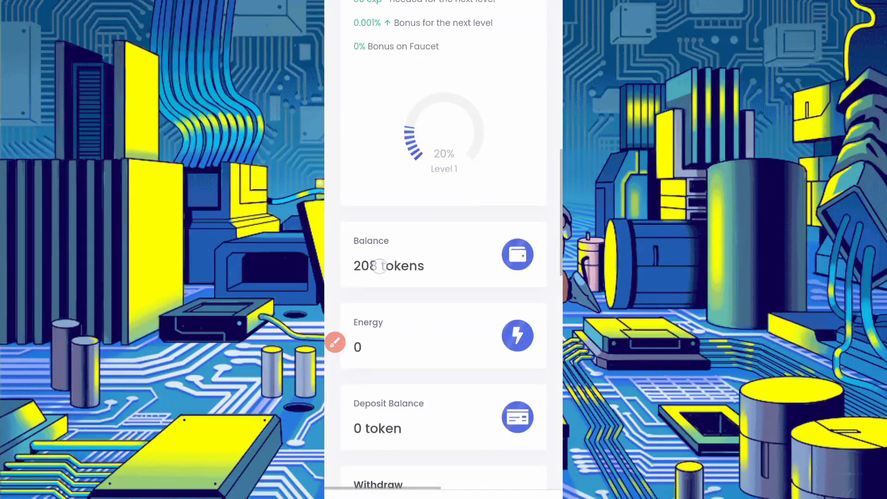
pyautogui.scroll(-4, 375, 149)
pyautogui.scroll(-4, 364, 135)
pyautogui.scroll(-3, 349, 119)
pyautogui.scroll(-1, 349, 119)
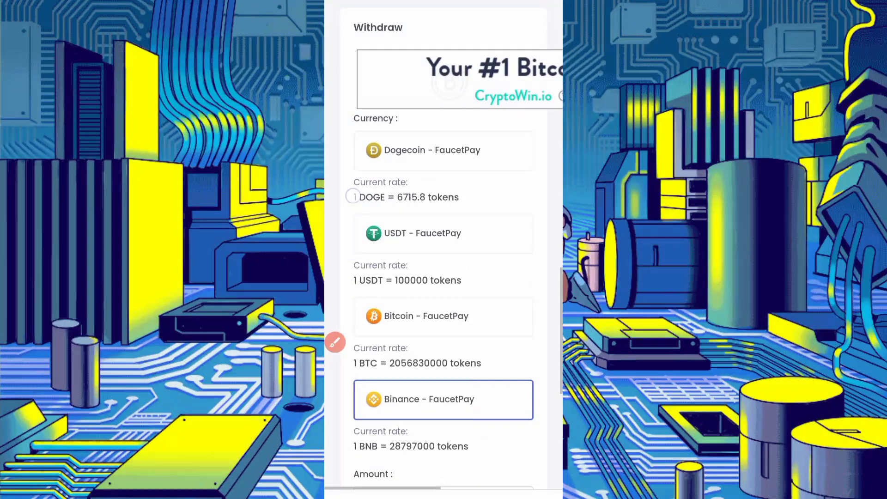
pyautogui.scroll(-2, 348, 196)
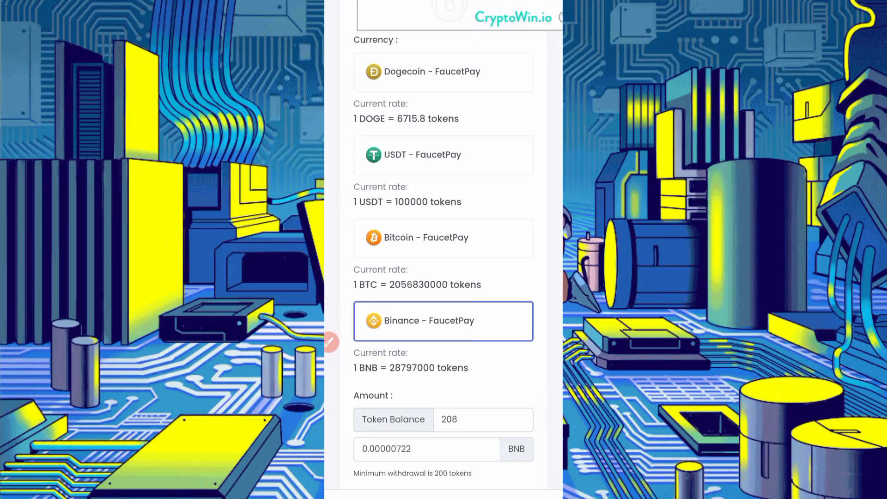
# Choose USDT - FaucetPay as the payout method.
pyautogui.click(331, 342)
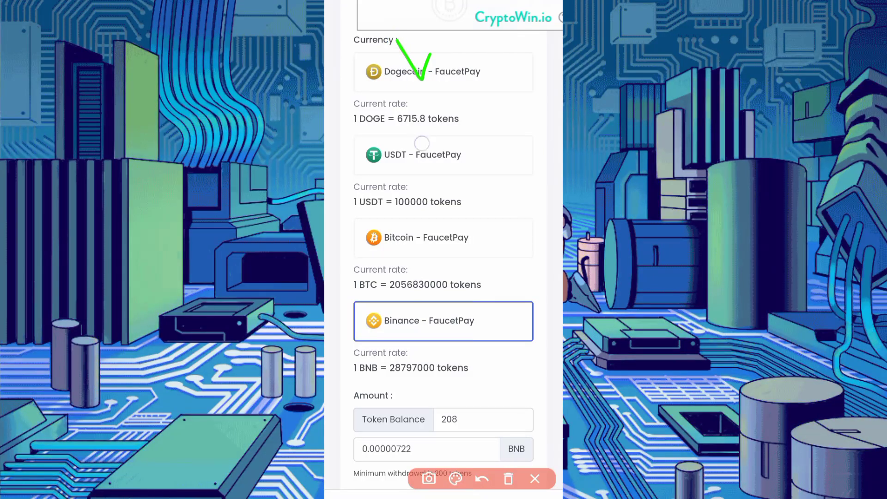
pyautogui.moveTo(393, 108); pyautogui.dragTo(423, 125)
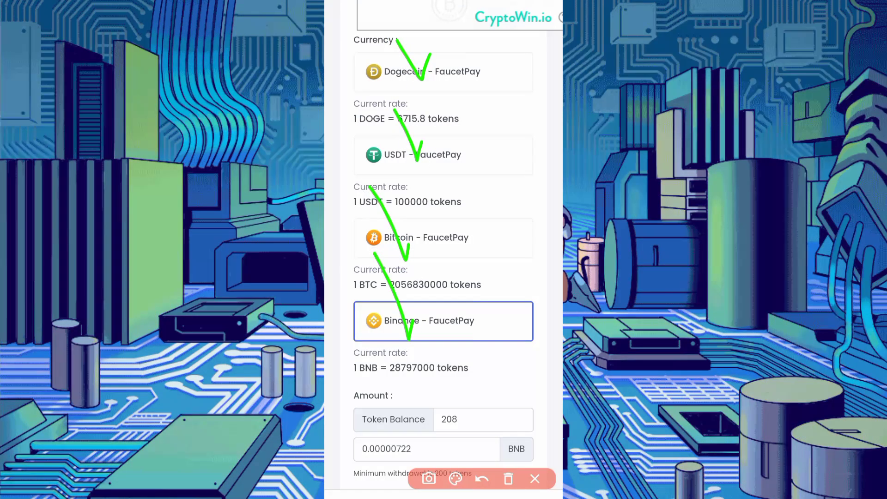
pyautogui.click(505, 479)
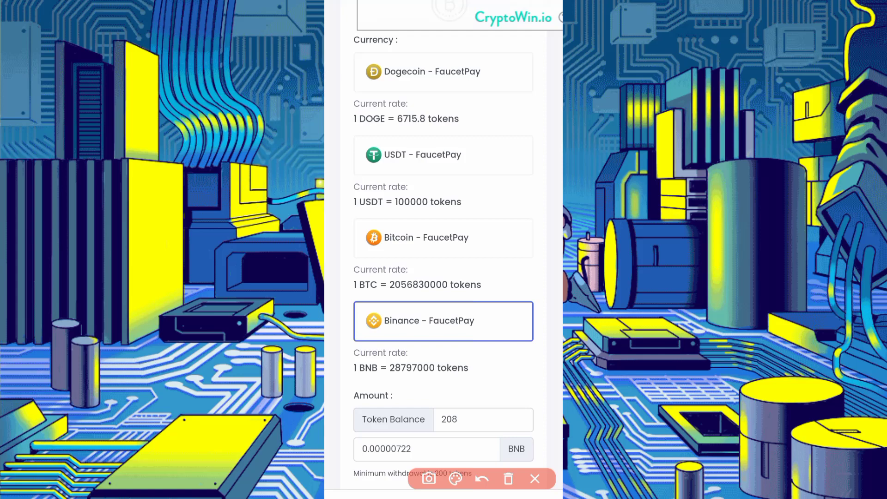
pyautogui.moveTo(356, 143)
pyautogui.mouseDown()
pyautogui.moveTo(501, 182)
pyautogui.moveTo(341, 159)
pyautogui.mouseUp()
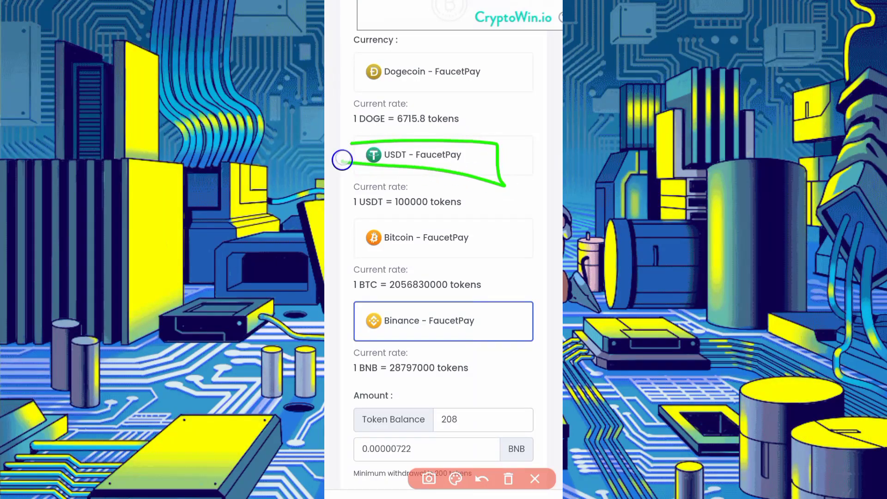
pyautogui.click(509, 478)
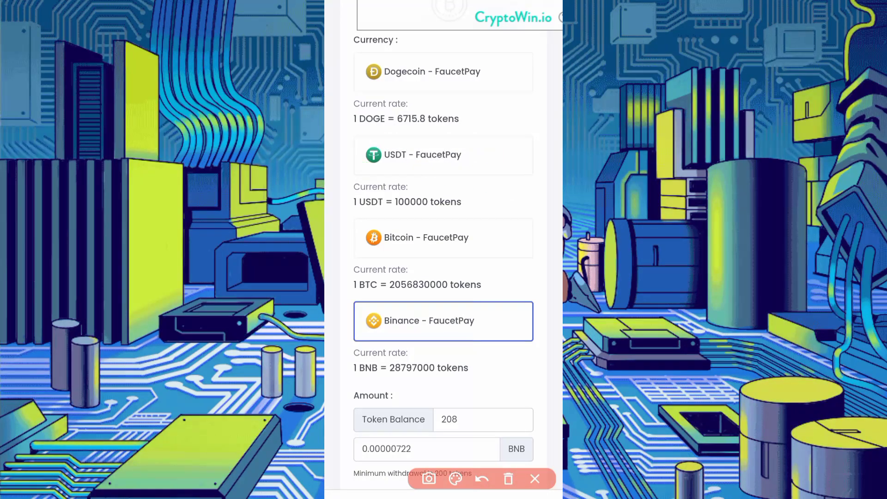
pyautogui.click(534, 479)
pyautogui.click(443, 154)
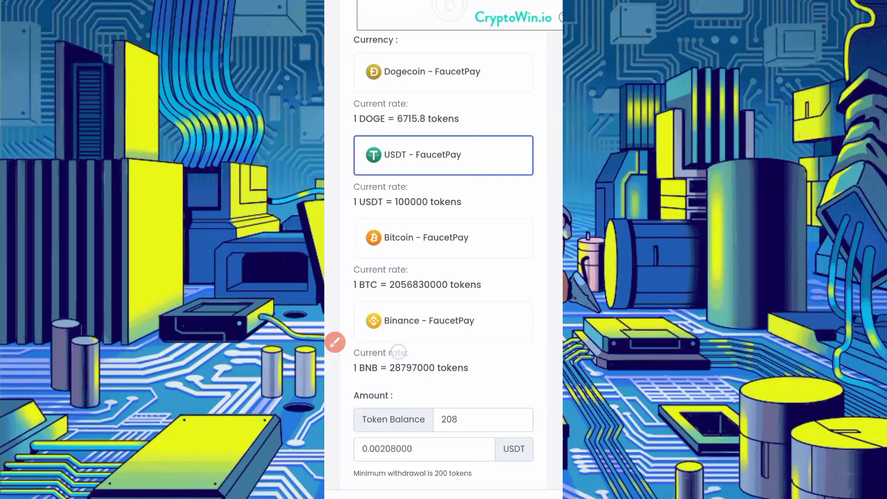
pyautogui.scroll(-3, 398, 352)
# Correct the mistyped e-mail in the Faucetpay login field.
pyautogui.click(335, 341)
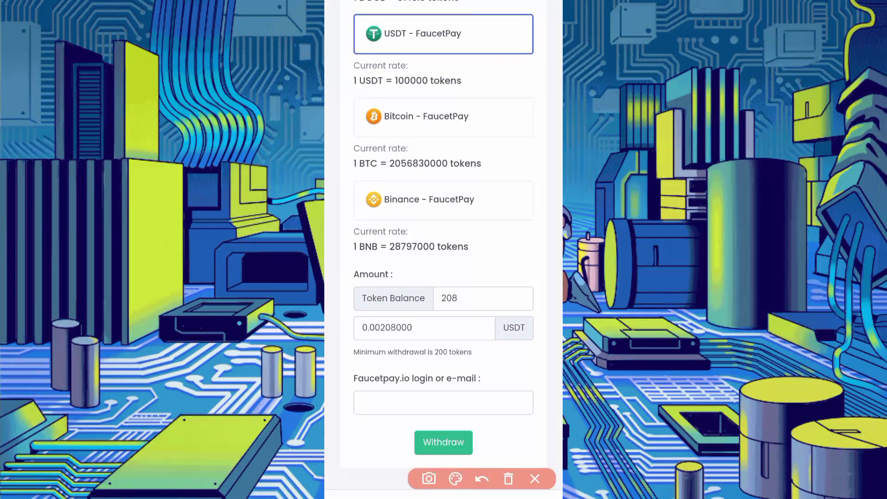
pyautogui.moveTo(344, 317)
pyautogui.mouseDown()
pyautogui.moveTo(452, 319)
pyautogui.moveTo(348, 332)
pyautogui.mouseUp()
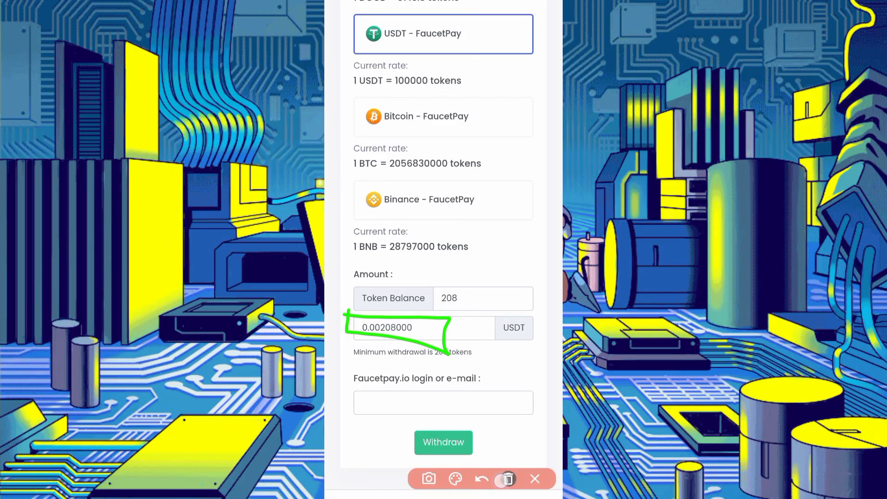
pyautogui.click(506, 479)
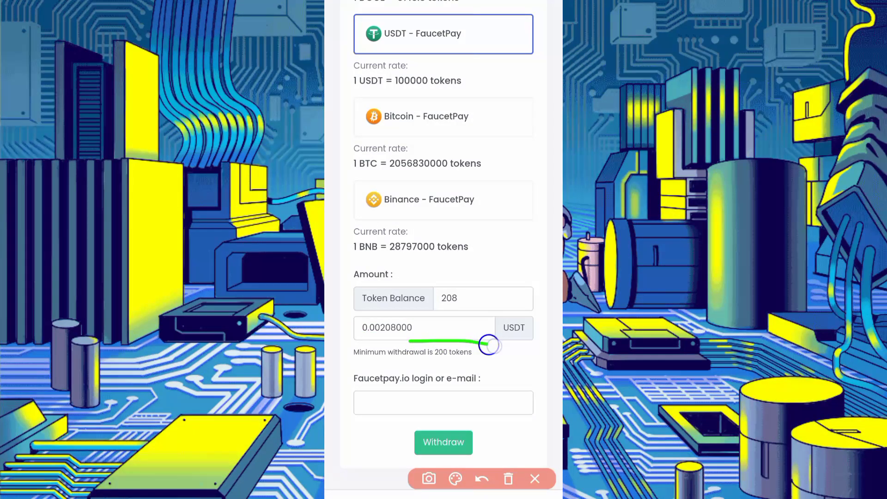
pyautogui.moveTo(489, 344)
pyautogui.mouseDown()
pyautogui.moveTo(422, 368)
pyautogui.moveTo(399, 342)
pyautogui.mouseUp()
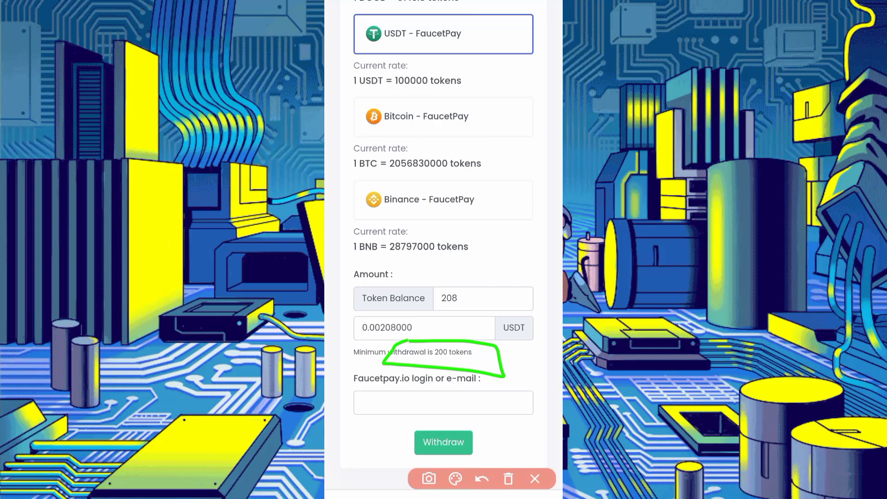
pyautogui.click(508, 479)
pyautogui.moveTo(338, 360)
pyautogui.mouseDown()
pyautogui.moveTo(511, 370)
pyautogui.moveTo(366, 388)
pyautogui.moveTo(340, 362)
pyautogui.mouseUp()
pyautogui.click(509, 478)
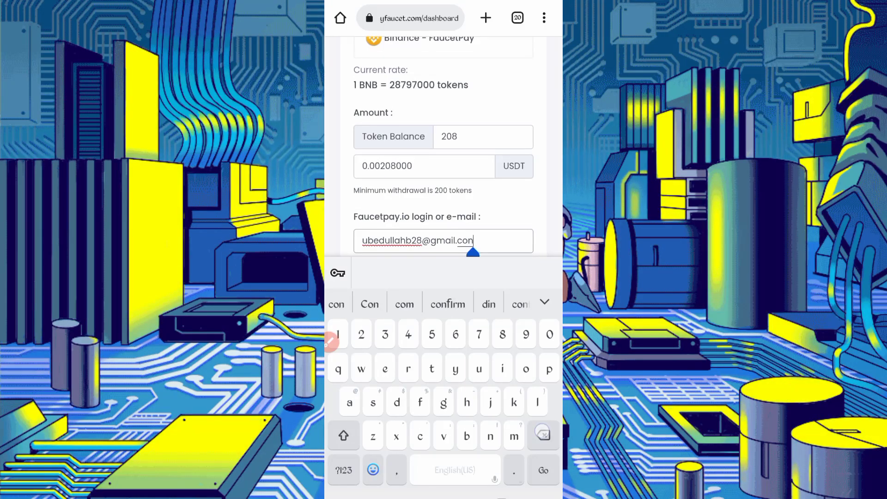
pyautogui.press('BackSpace')
pyautogui.write('mail.com')
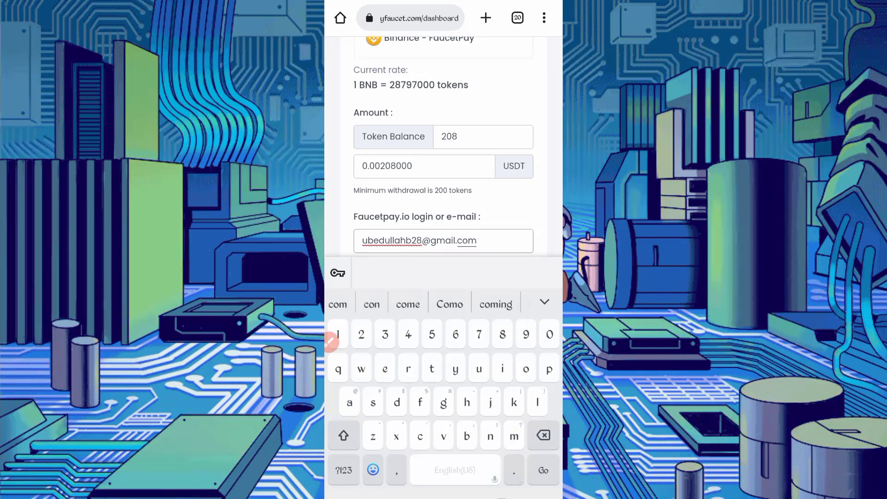
pyautogui.press('Escape')
# Submit the 208-token withdrawal and dismiss the Good job confirmation.
pyautogui.click(331, 340)
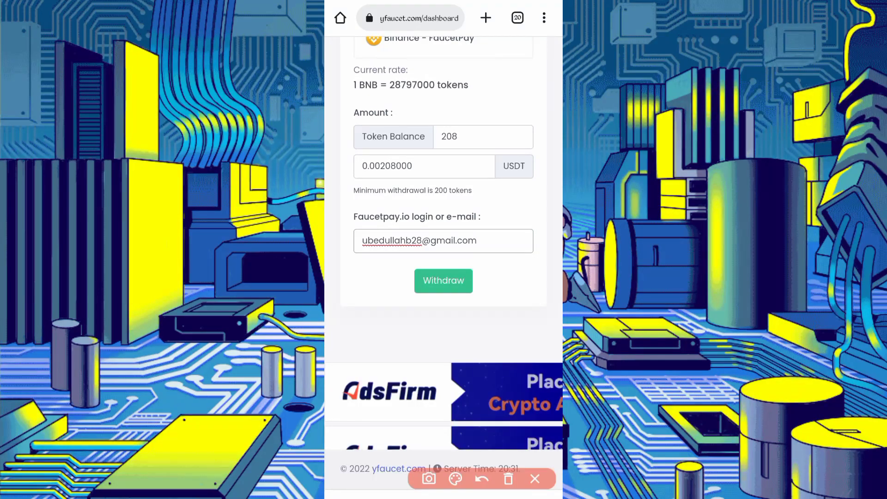
pyautogui.moveTo(414, 269); pyautogui.dragTo(406, 303)
pyautogui.click(508, 478)
pyautogui.click(535, 479)
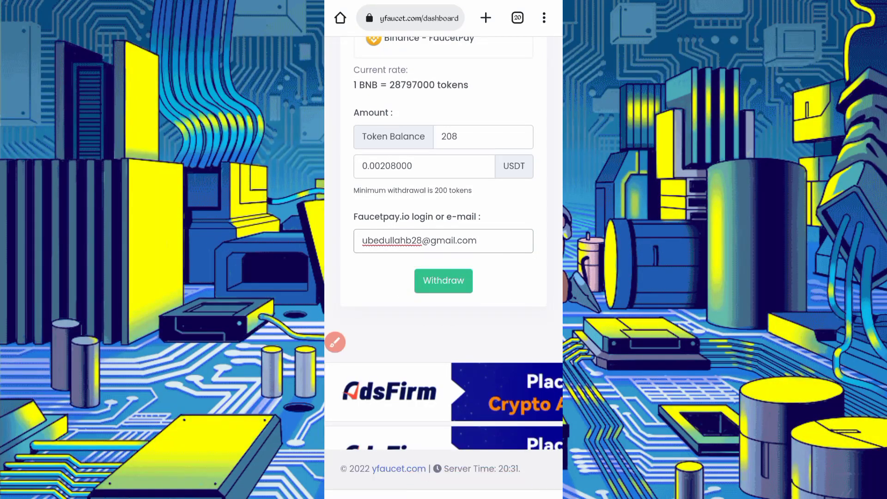
pyautogui.click(444, 280)
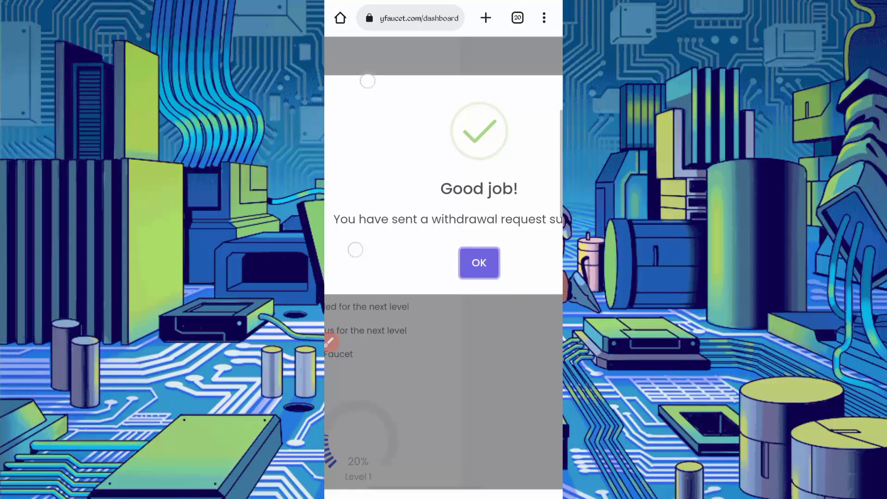
pyautogui.click(331, 341)
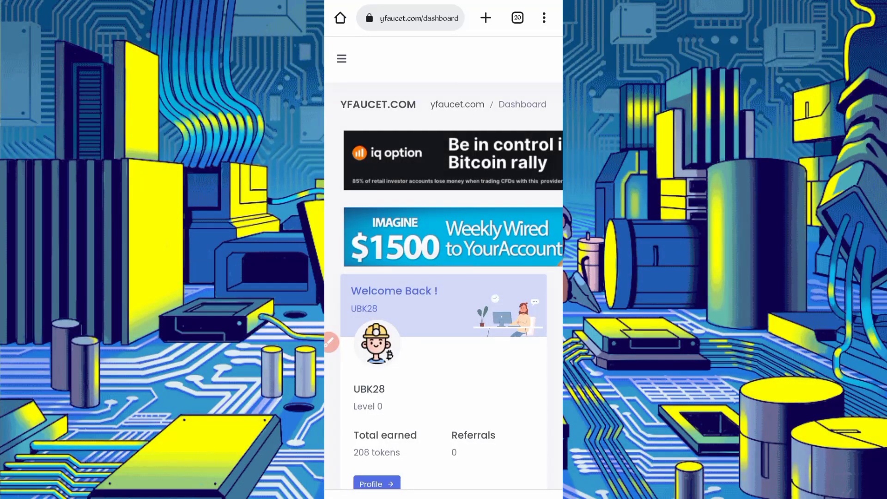
# Go to the account History page from the navigation menu.
pyautogui.click(339, 57)
pyautogui.scroll(-5, 341, 340)
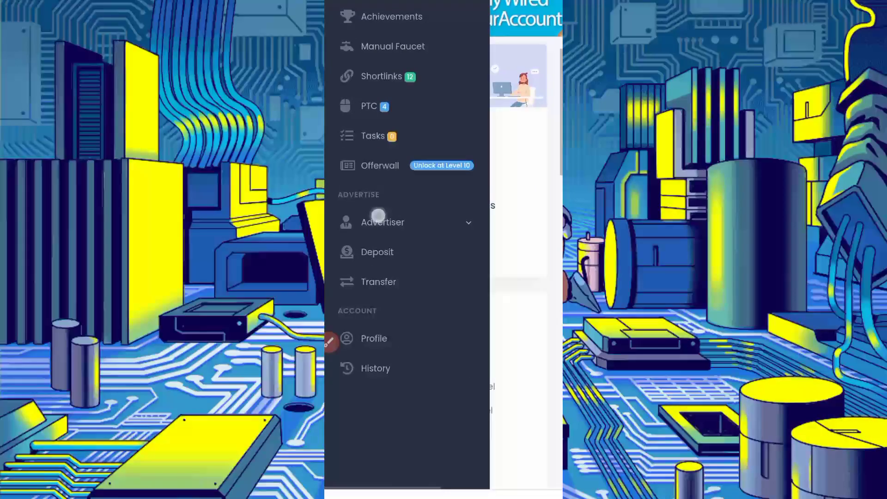
pyautogui.click(330, 342)
pyautogui.moveTo(356, 390); pyautogui.dragTo(340, 385)
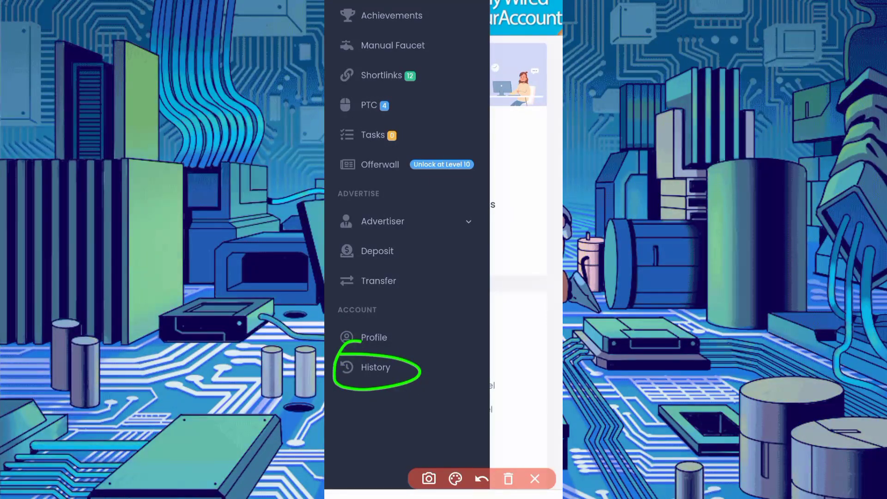
pyautogui.click(534, 478)
pyautogui.click(376, 368)
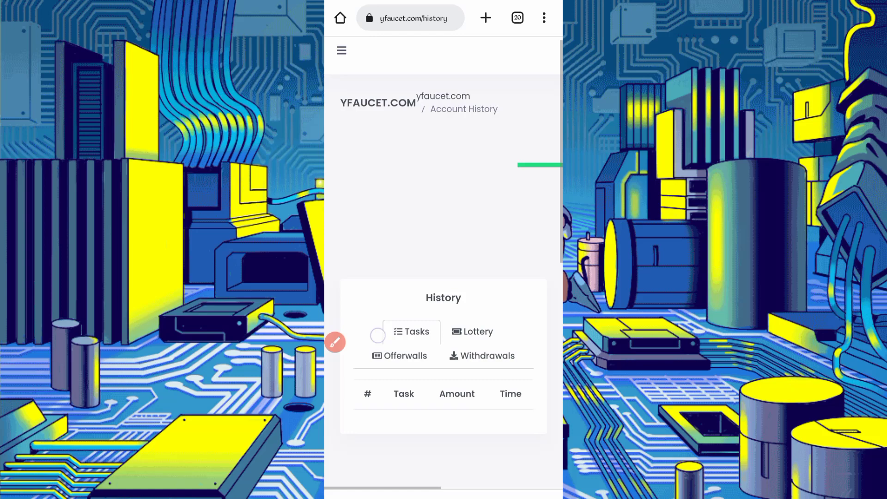
pyautogui.scroll(-3, 444, 277)
pyautogui.click(487, 206)
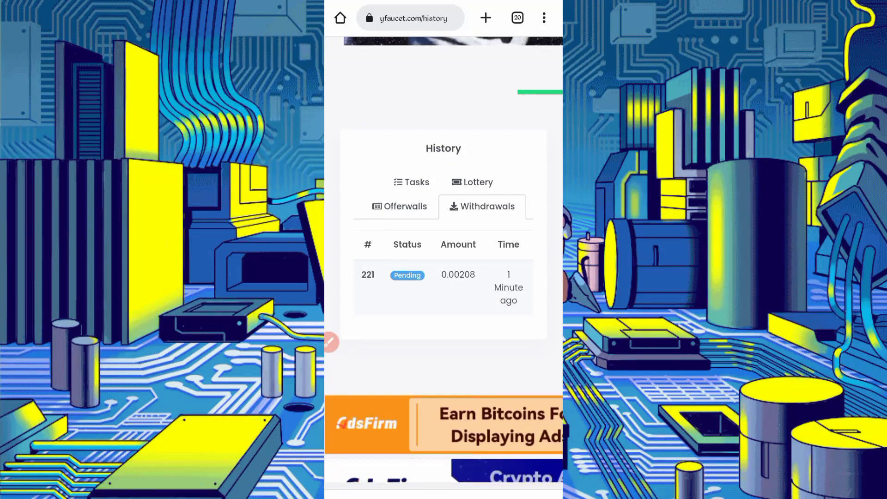
pyautogui.click(331, 342)
pyautogui.moveTo(376, 264)
pyautogui.mouseDown()
pyautogui.moveTo(451, 277)
pyautogui.moveTo(383, 286)
pyautogui.moveTo(380, 266)
pyautogui.mouseUp()
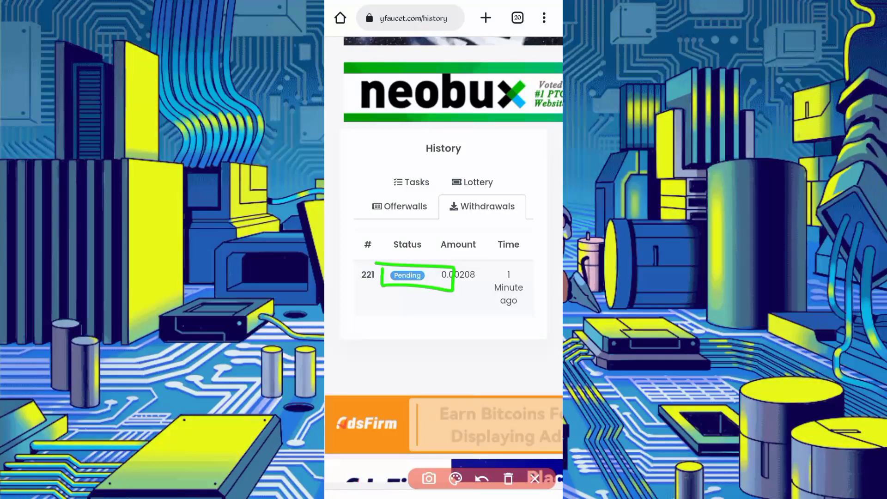
pyautogui.click(508, 479)
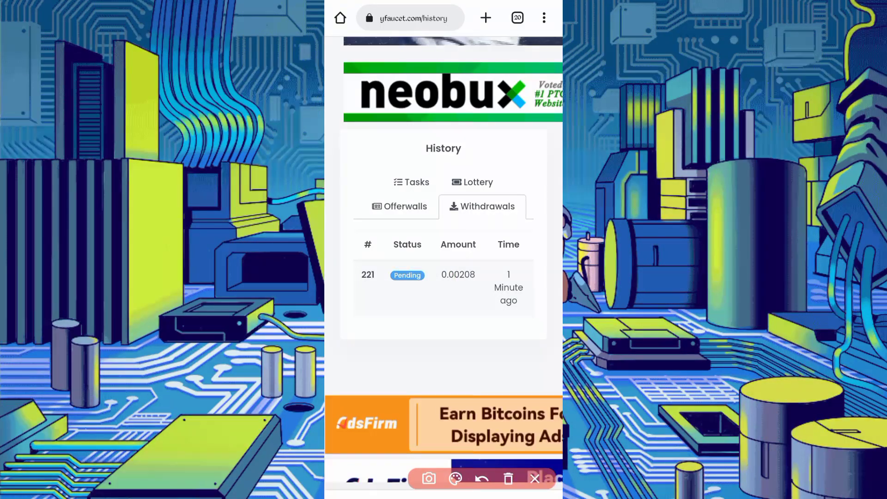
pyautogui.click(536, 478)
pyautogui.scroll(3, 444, 264)
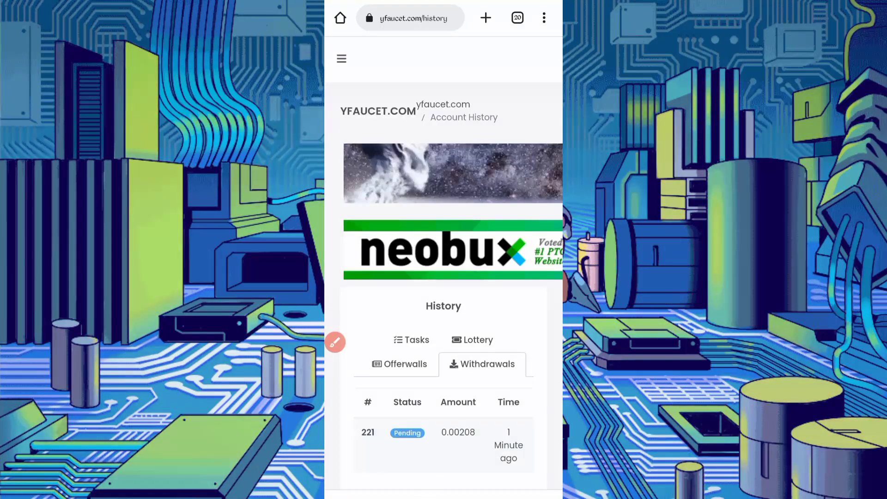
# Return to the yfaucet.com dashboard through the navigation menu.
pyautogui.click(341, 59)
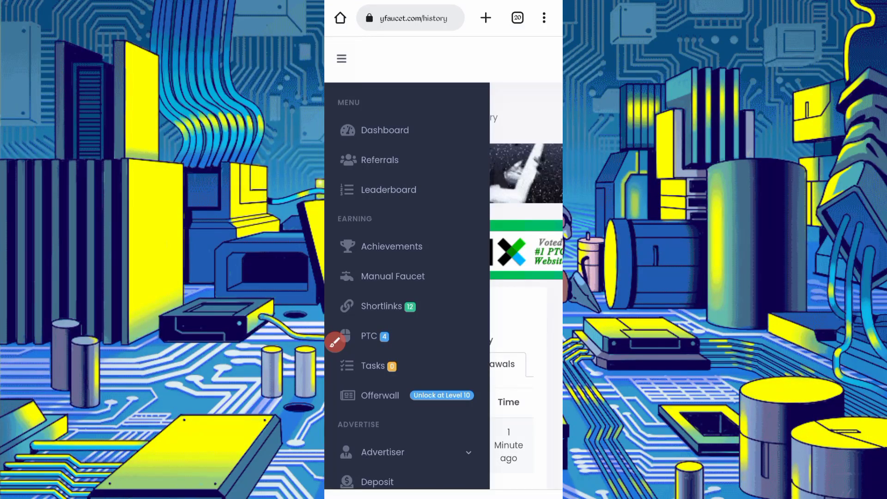
pyautogui.click(331, 341)
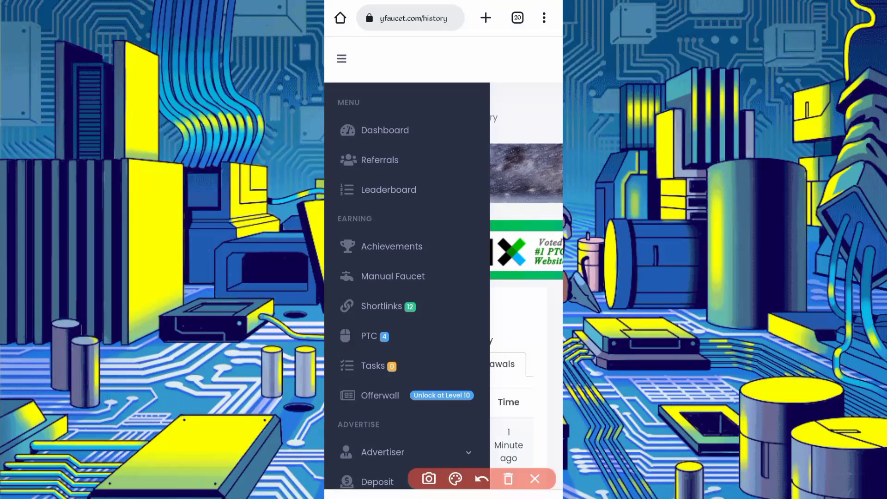
pyautogui.moveTo(388, 266)
pyautogui.mouseDown()
pyautogui.moveTo(360, 234)
pyautogui.moveTo(374, 305)
pyautogui.mouseUp()
pyautogui.moveTo(341, 277); pyautogui.dragTo(385, 343)
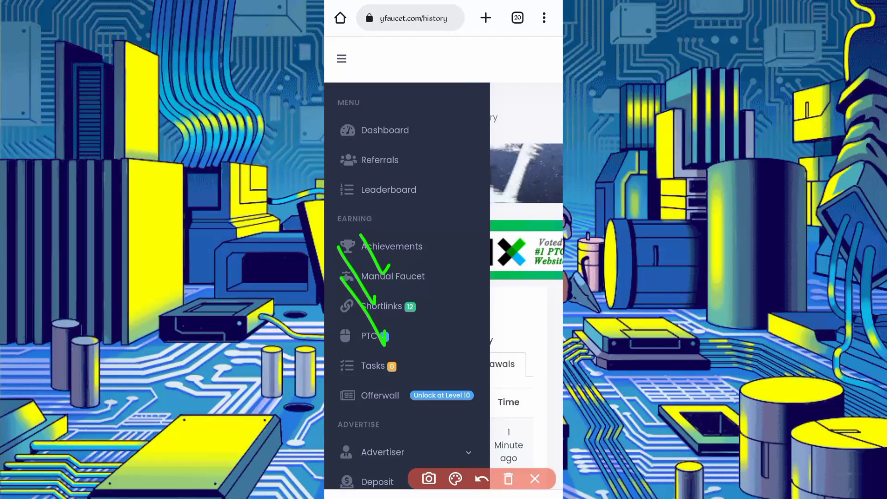
pyautogui.click(507, 479)
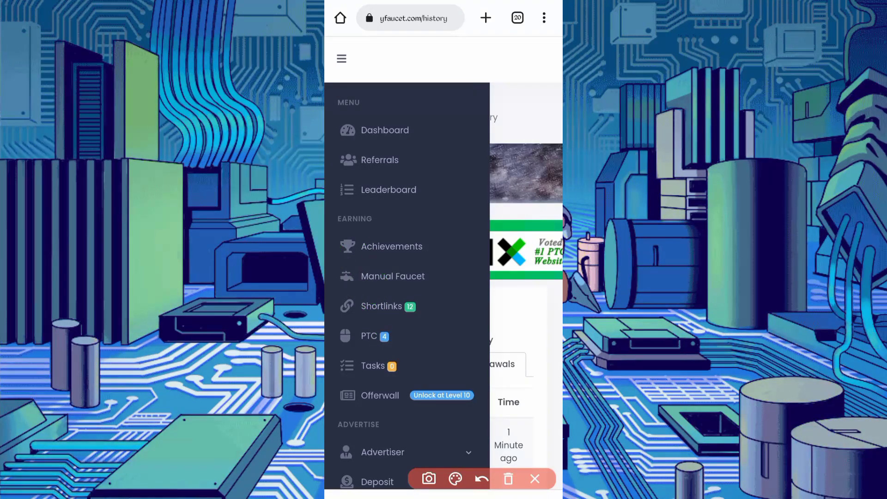
pyautogui.moveTo(337, 110)
pyautogui.mouseDown()
pyautogui.moveTo(448, 148)
pyautogui.moveTo(339, 115)
pyautogui.mouseUp()
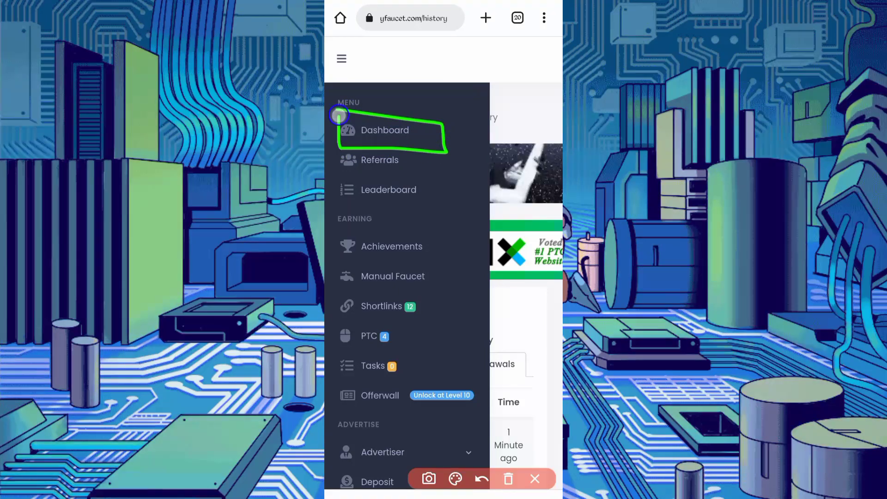
pyautogui.click(535, 479)
pyautogui.click(385, 130)
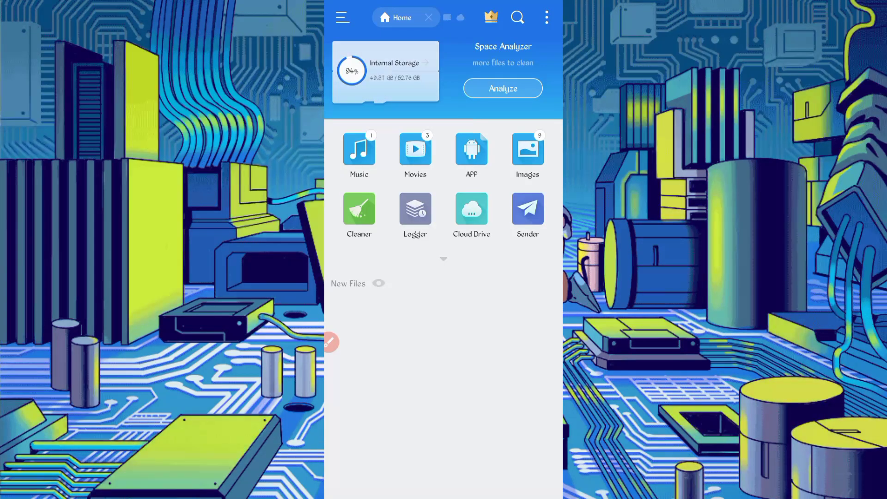
# Extract YFCT.zip in the Download folder into Download.
pyautogui.click(414, 97)
pyautogui.scroll(-10, 372, 277)
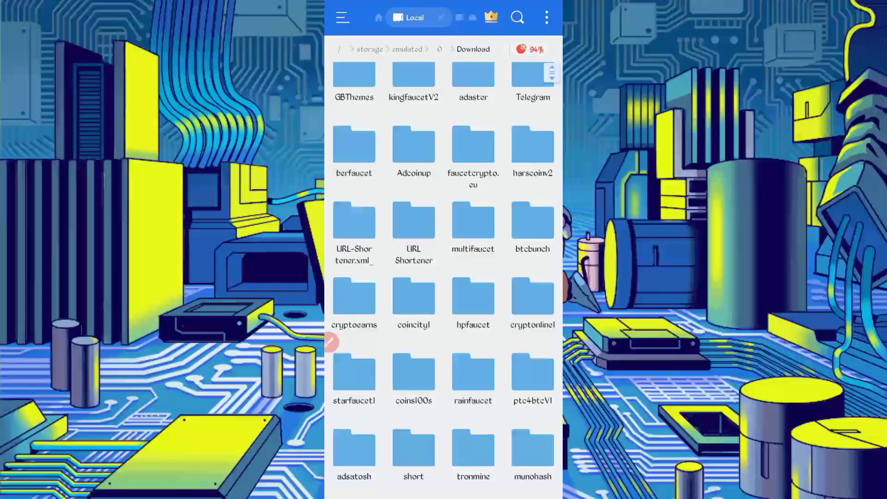
pyautogui.scroll(-5, 371, 278)
pyautogui.scroll(-5, 373, 209)
pyautogui.click(330, 340)
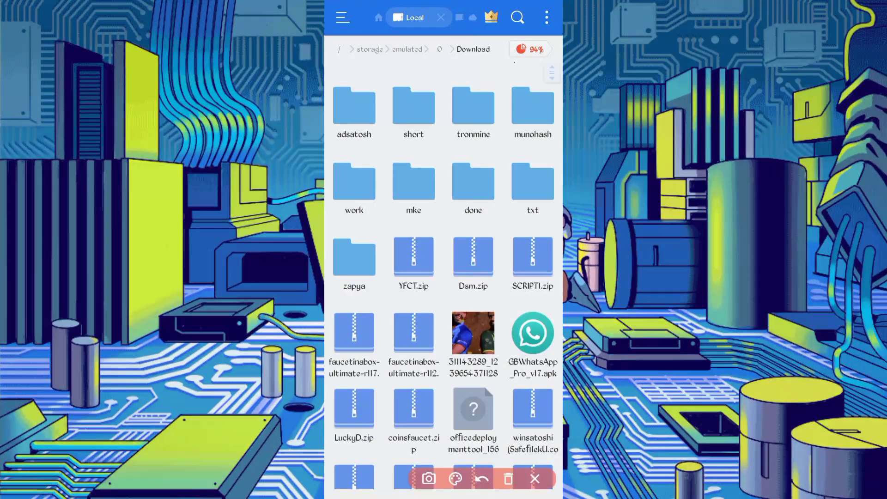
pyautogui.moveTo(396, 226); pyautogui.dragTo(406, 219)
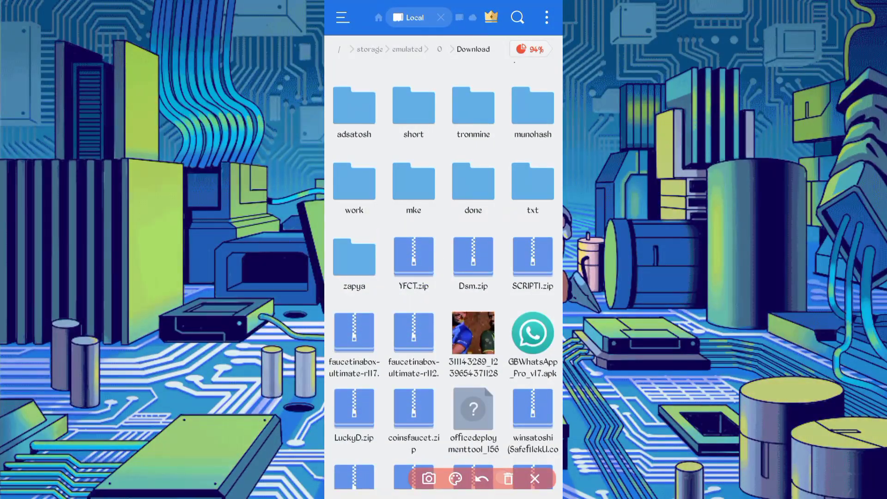
pyautogui.click(411, 261)
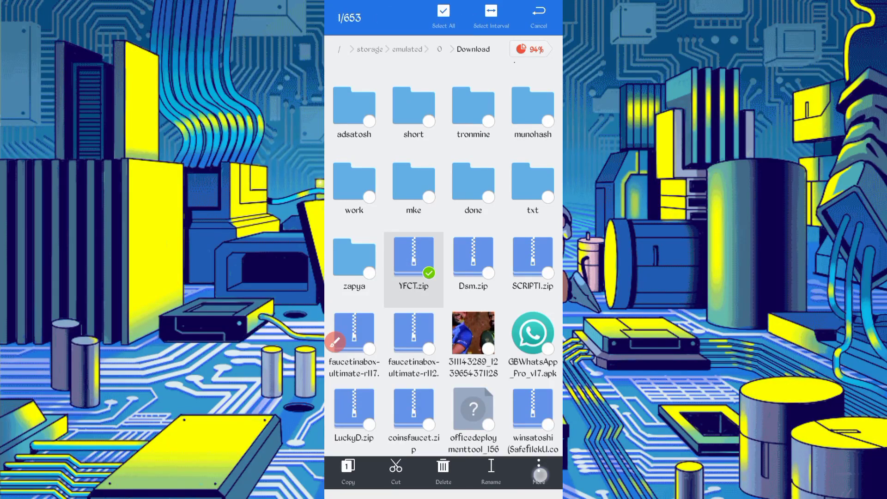
pyautogui.click(538, 471)
pyautogui.click(476, 311)
pyautogui.click(495, 310)
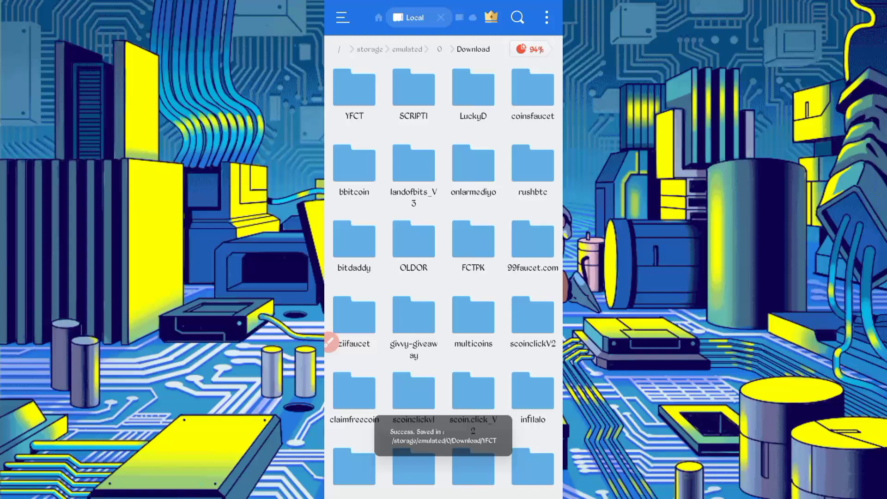
# Check the YFCT folder's contents, then copy its full path from Properties.
pyautogui.click(350, 97)
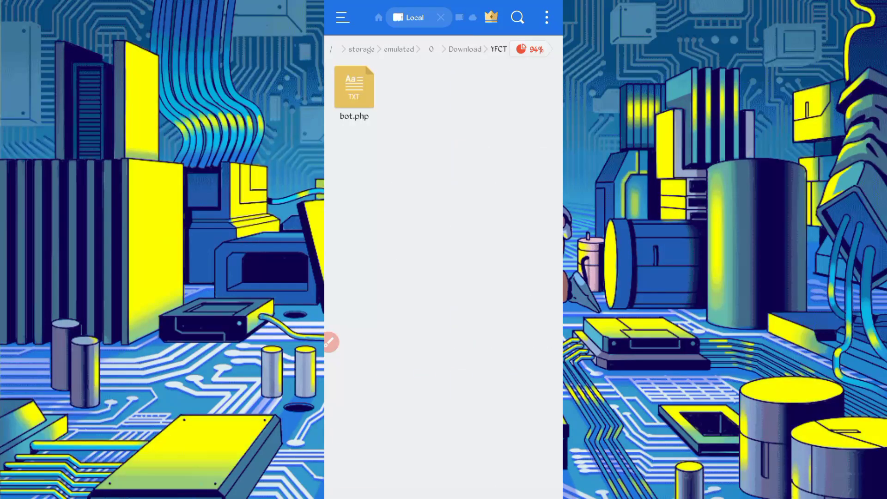
pyautogui.press('Escape')
pyautogui.click(351, 102)
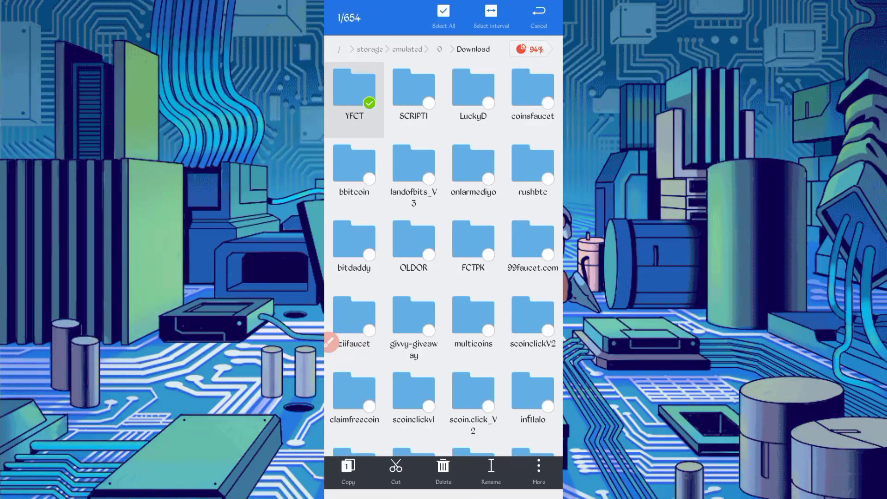
pyautogui.click(538, 472)
pyautogui.click(472, 334)
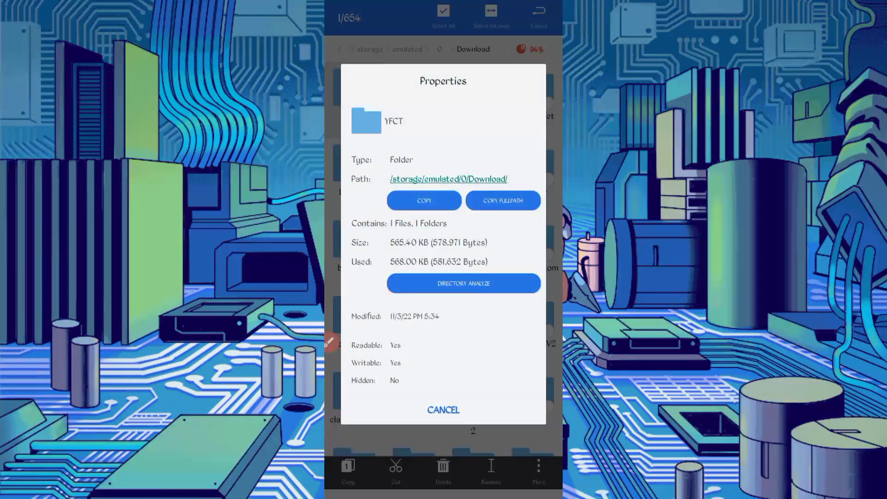
pyautogui.click(424, 201)
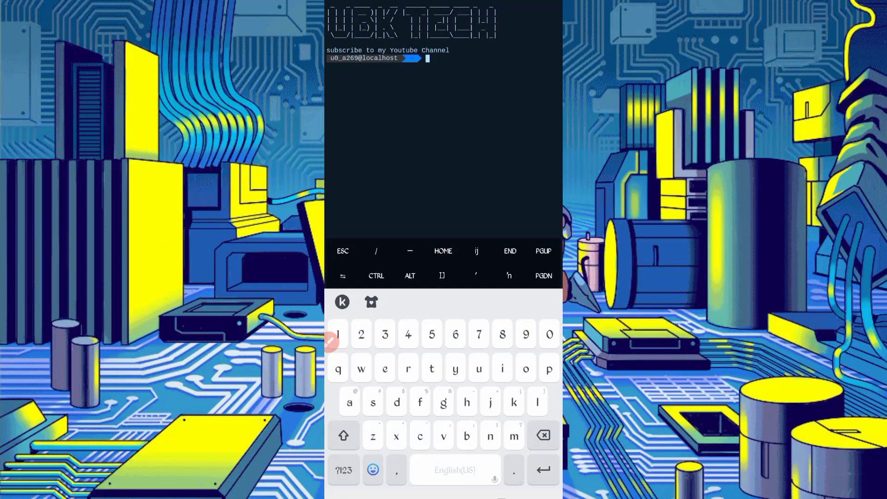
pyautogui.write('cd')
# Change into the pasted YFCT folder path, then list it to show bot.php.
pyautogui.click(379, 143)
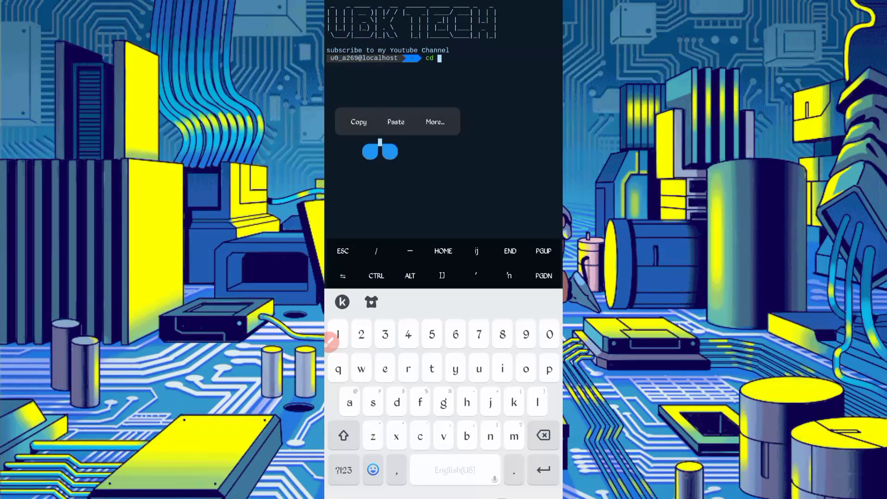
pyautogui.click(396, 122)
pyautogui.press('Return')
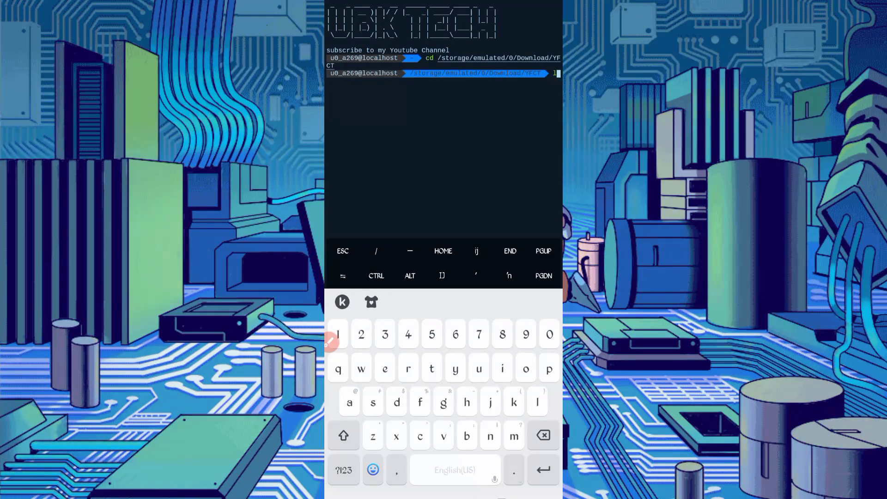
pyautogui.write('s')
pyautogui.press('Return')
pyautogui.write('ph')
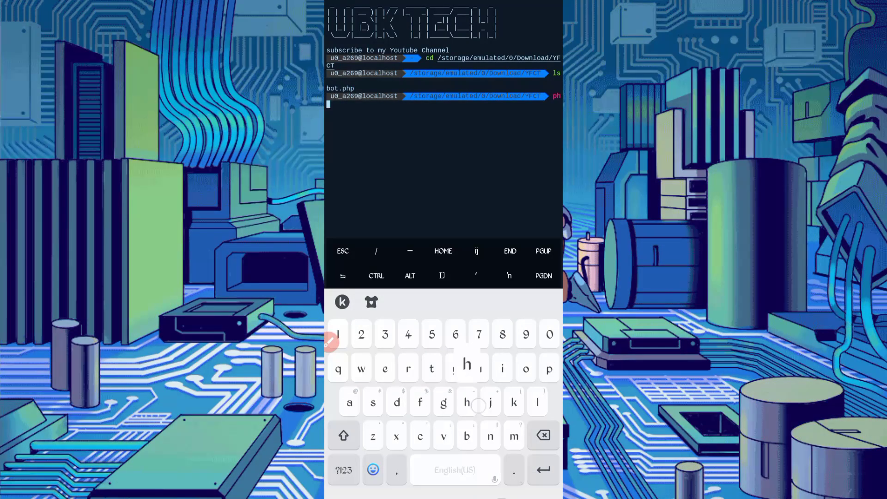
pyautogui.write('p bot')
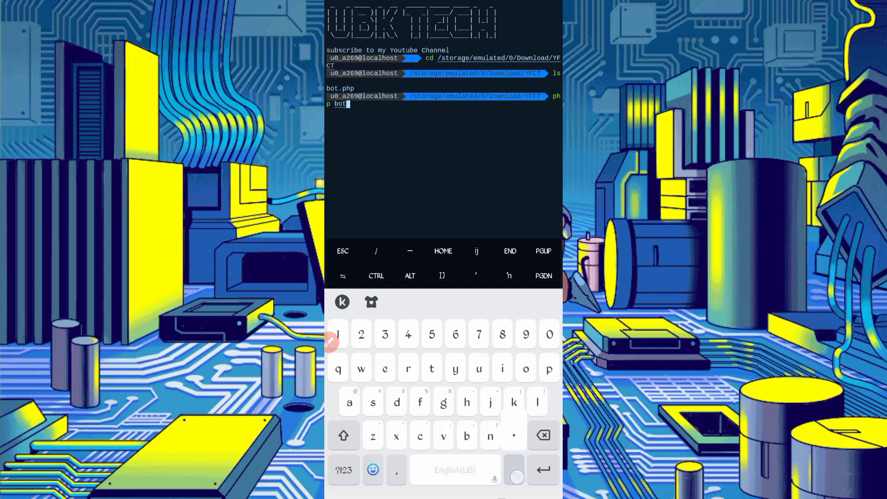
pyautogui.write('.php')
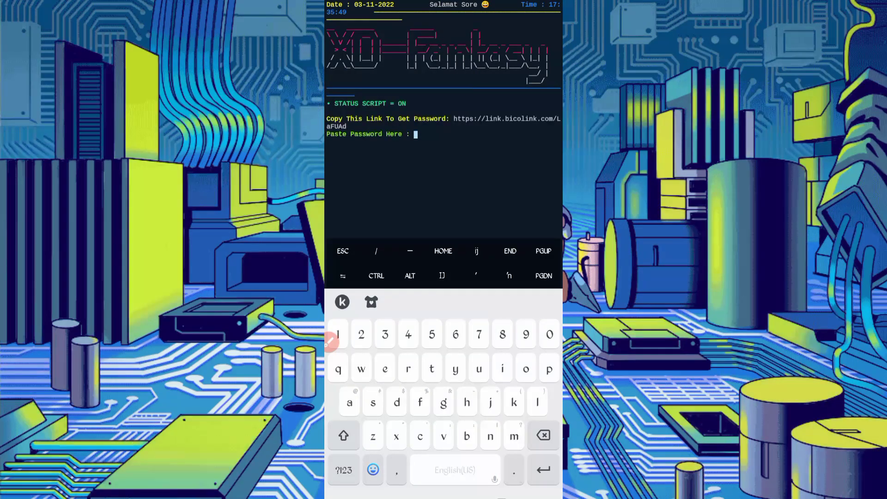
# Paste the copied script password at the Paste Password prompt and submit it.
pyautogui.press('Escape')
pyautogui.moveTo(432, 151); pyautogui.dragTo(512, 247)
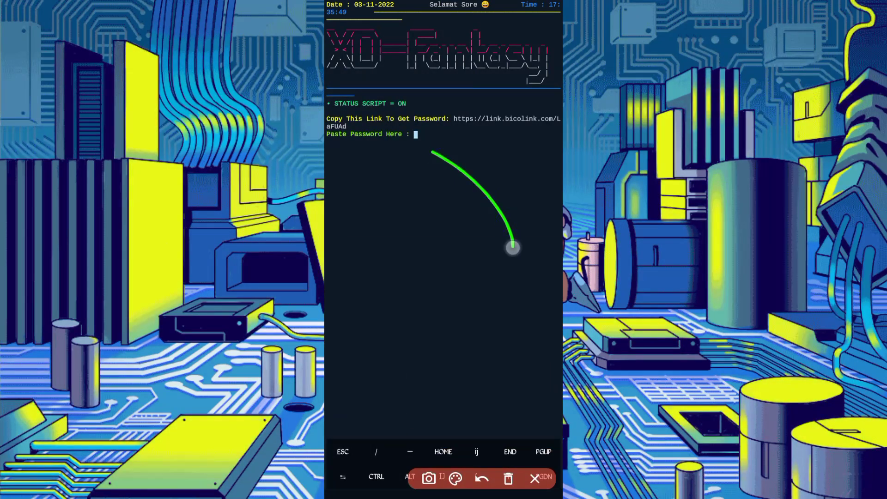
pyautogui.moveTo(432, 143); pyautogui.dragTo(436, 172)
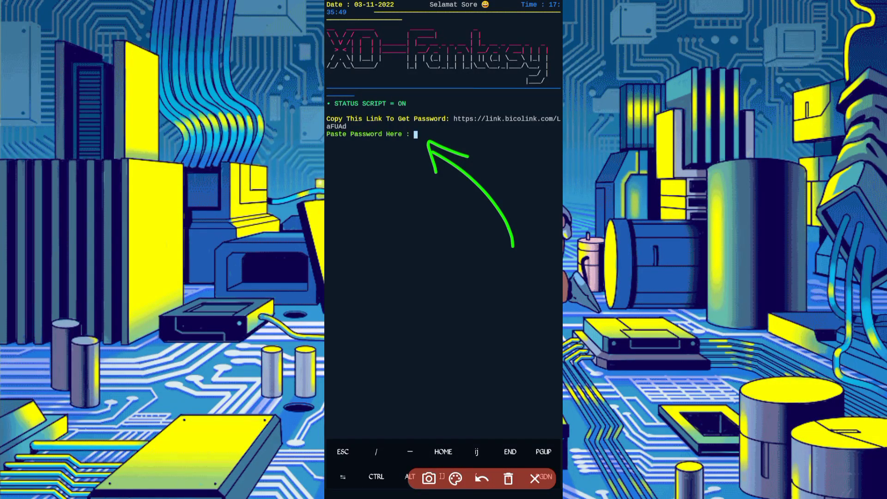
pyautogui.click(508, 478)
pyautogui.click(422, 186)
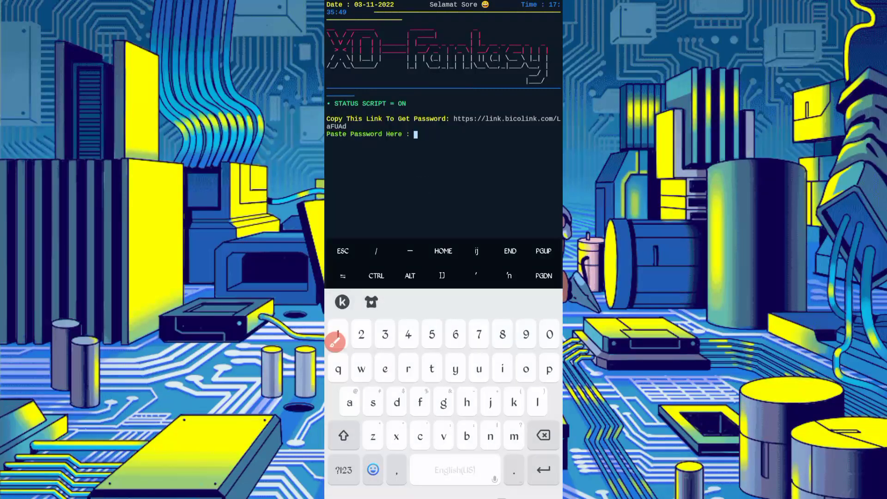
pyautogui.click(419, 182)
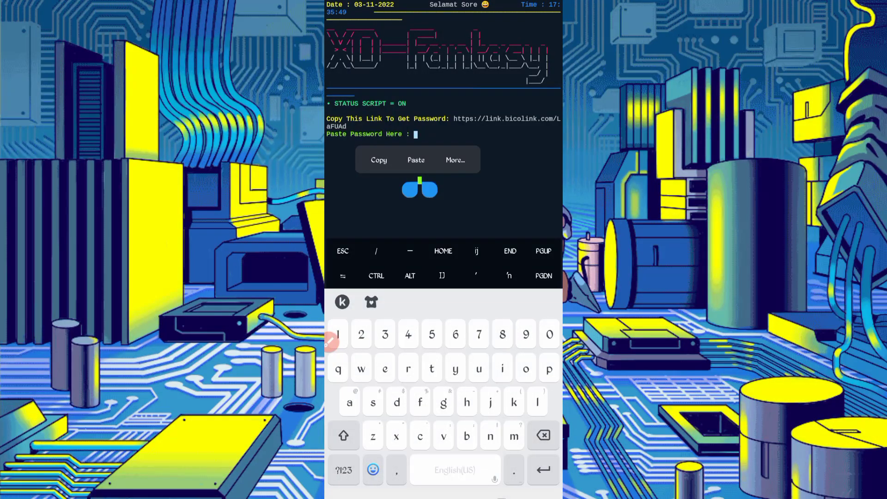
pyautogui.click(420, 159)
pyautogui.click(543, 471)
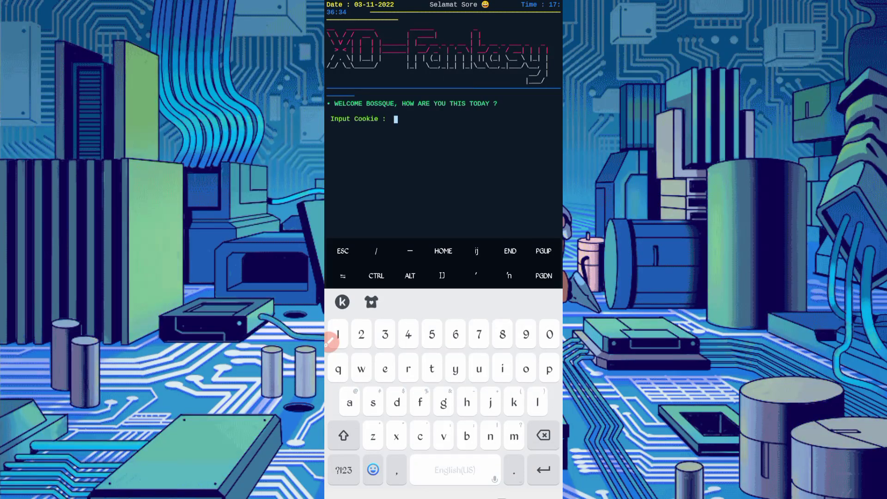
# Leave the bot at its Input Cookie prompt and go to the home screen.
pyautogui.click(481, 277)
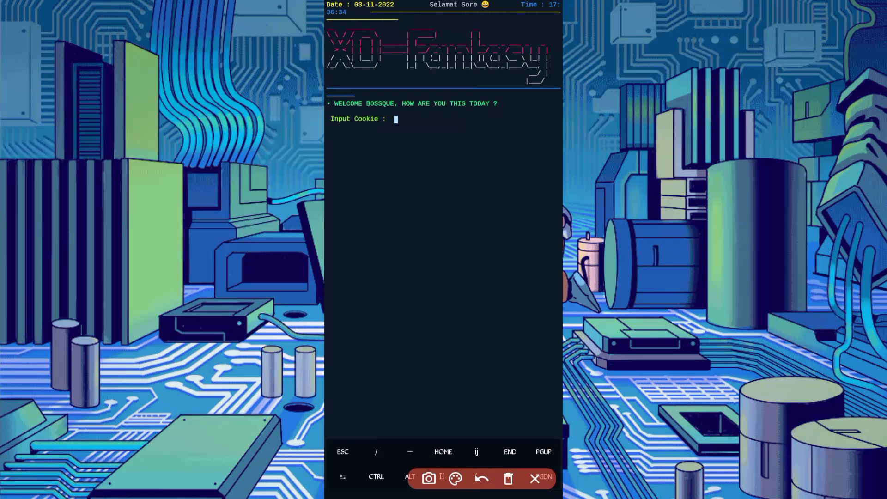
pyautogui.moveTo(404, 132); pyautogui.dragTo(500, 302)
pyautogui.moveTo(445, 146)
pyautogui.mouseDown()
pyautogui.moveTo(405, 125)
pyautogui.moveTo(418, 216)
pyautogui.mouseUp()
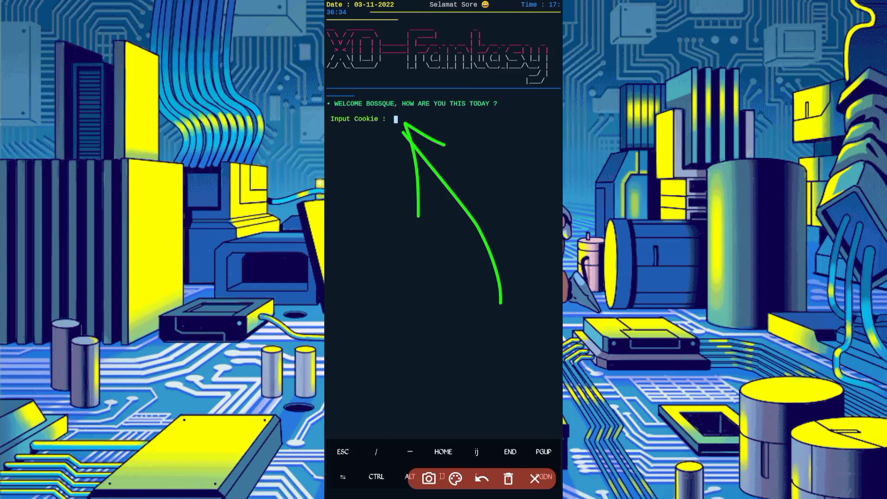
pyautogui.click(508, 478)
pyautogui.press('super')
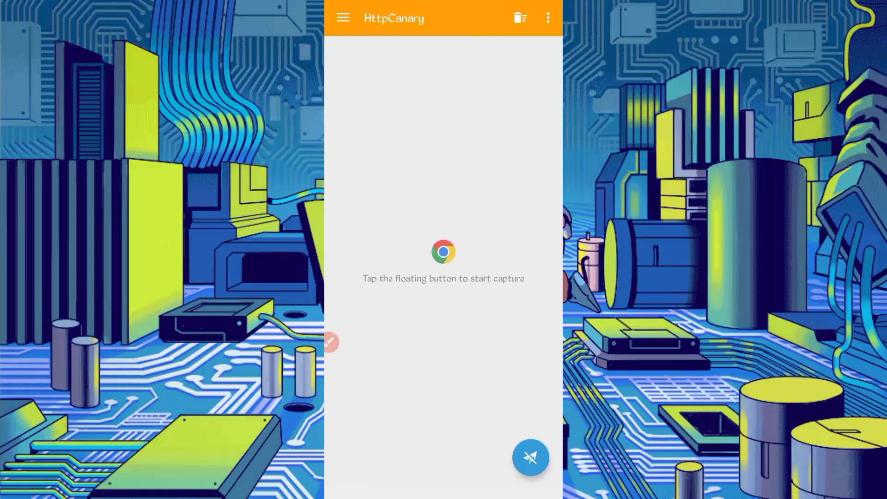
# Bring up the HttpCanary app.
pyautogui.click(330, 342)
pyautogui.moveTo(403, 245)
pyautogui.mouseDown()
pyautogui.moveTo(478, 256)
pyautogui.moveTo(467, 259)
pyautogui.mouseUp()
pyautogui.click(508, 478)
pyautogui.click(535, 478)
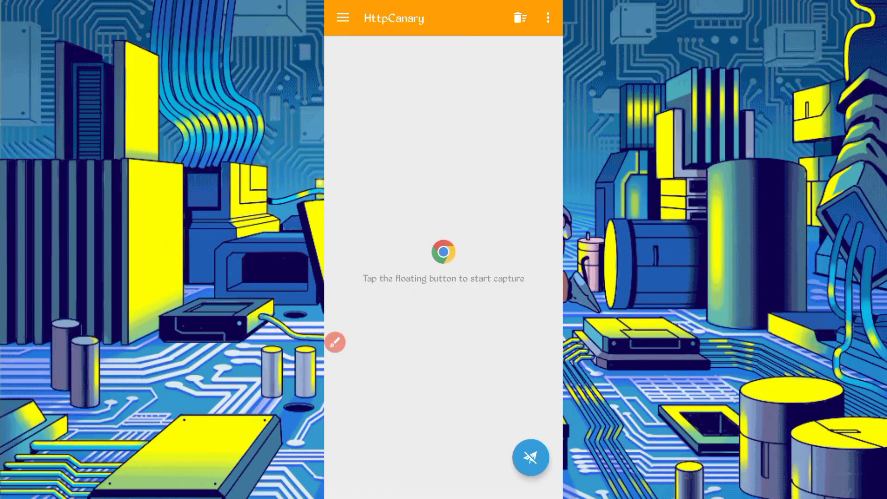
# Review and close HttpCanary's side drawer, then start capturing traffic from the floating button.
pyautogui.click(341, 23)
pyautogui.click(336, 342)
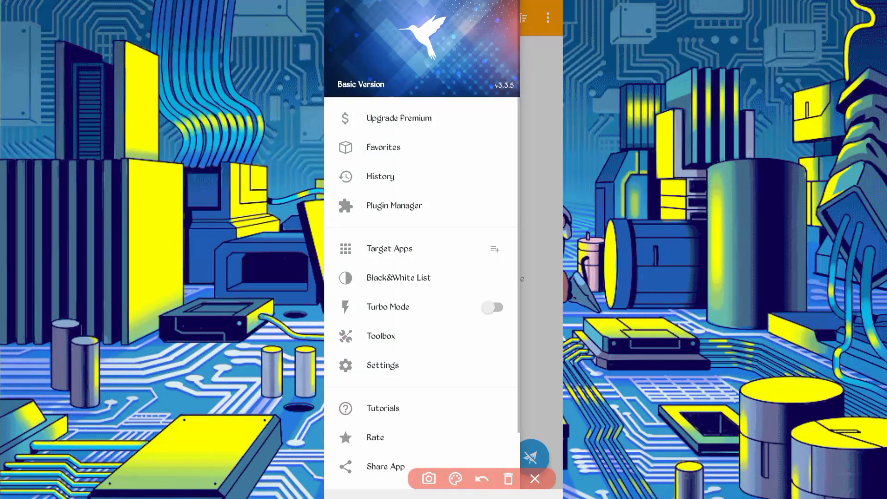
pyautogui.moveTo(351, 331)
pyautogui.mouseDown()
pyautogui.moveTo(395, 349)
pyautogui.moveTo(326, 399)
pyautogui.mouseUp()
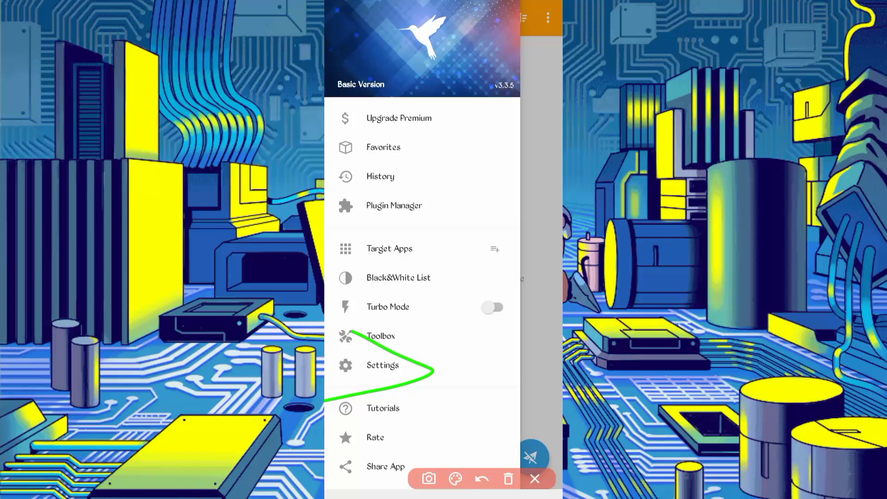
pyautogui.click(508, 479)
pyautogui.click(536, 479)
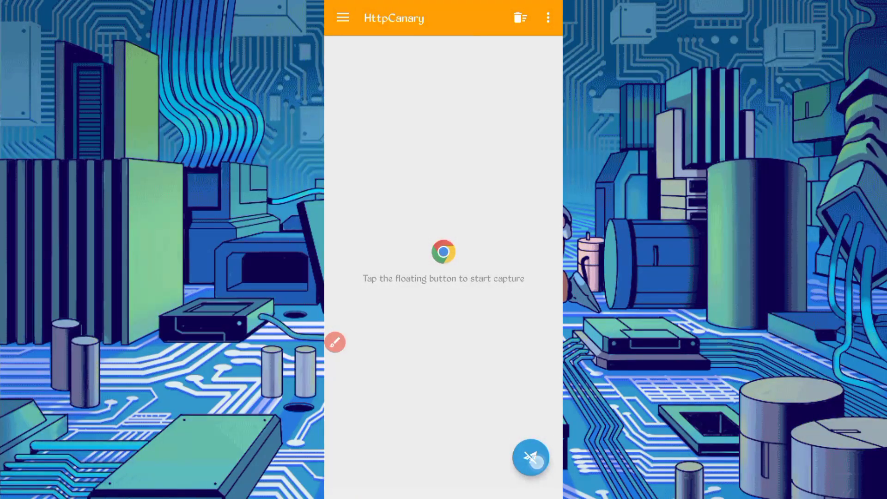
pyautogui.click(530, 458)
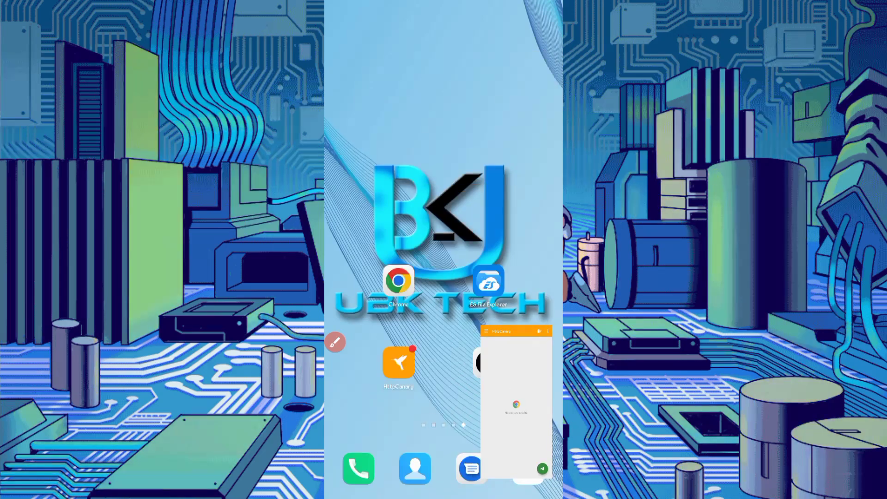
# Pull-to-refresh the yfaucet.com dashboard in Chrome and expand HttpCanary's floating capture log.
pyautogui.click(397, 278)
pyautogui.moveTo(444, 174); pyautogui.dragTo(443, 312)
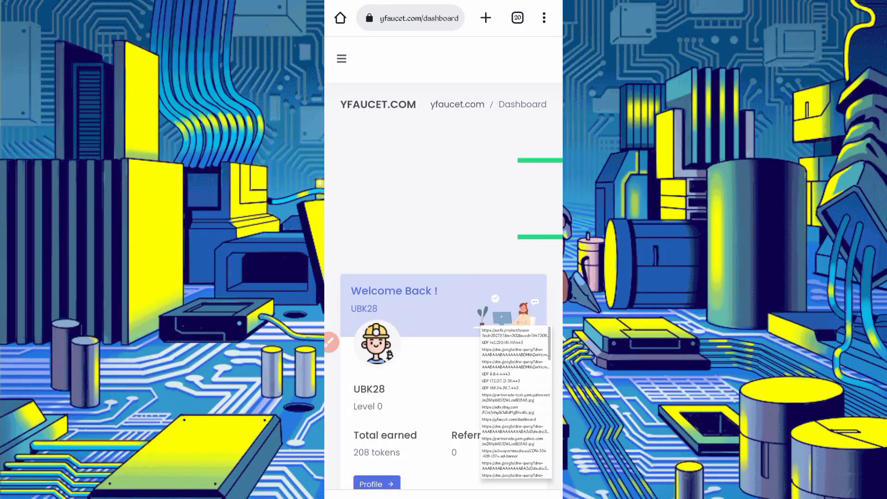
pyautogui.click(331, 342)
pyautogui.moveTo(483, 277); pyautogui.dragTo(391, 166)
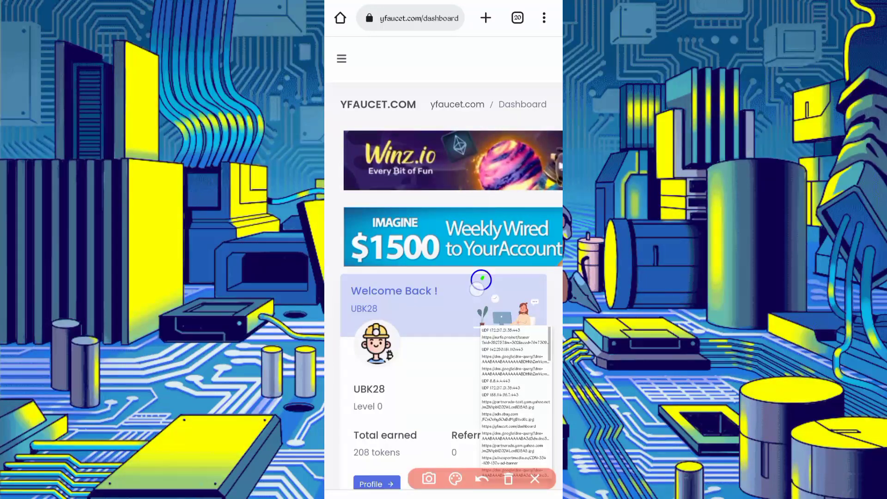
pyautogui.click(508, 479)
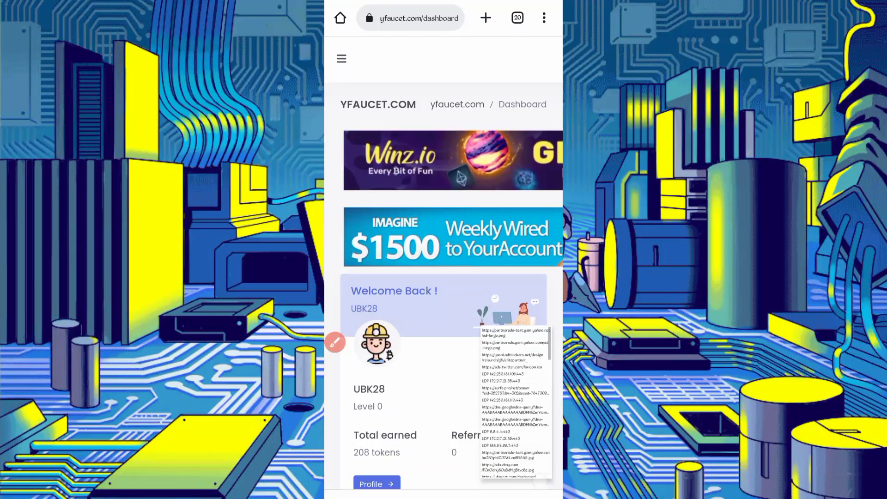
pyautogui.click(516, 402)
# Filter HttpCanary's request list by Server Host to yfaucet.com only.
pyautogui.click(499, 358)
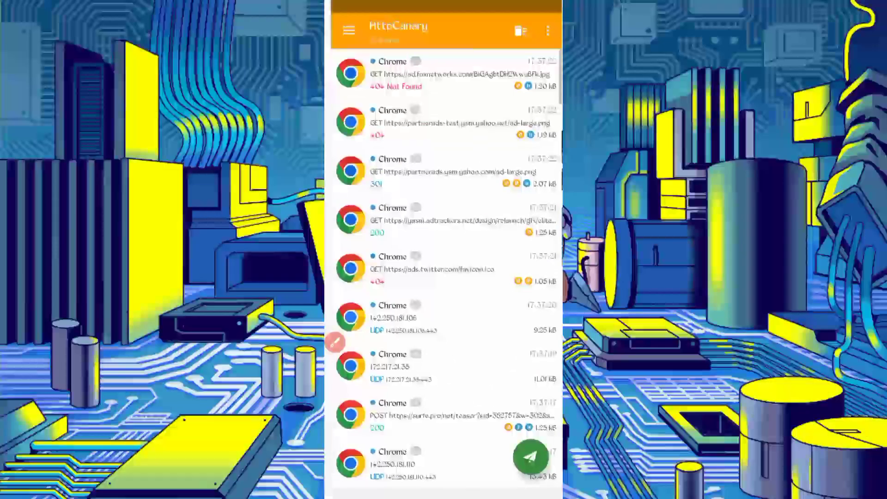
pyautogui.click(548, 18)
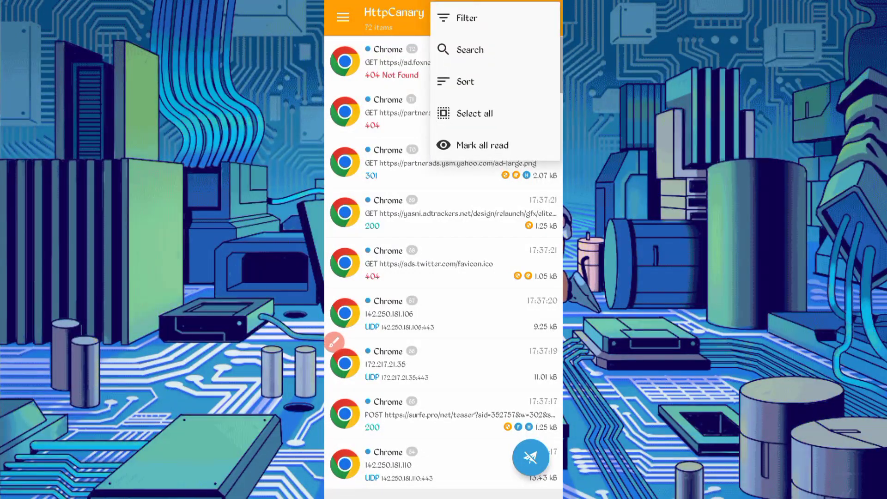
pyautogui.click(467, 18)
pyautogui.click(388, 257)
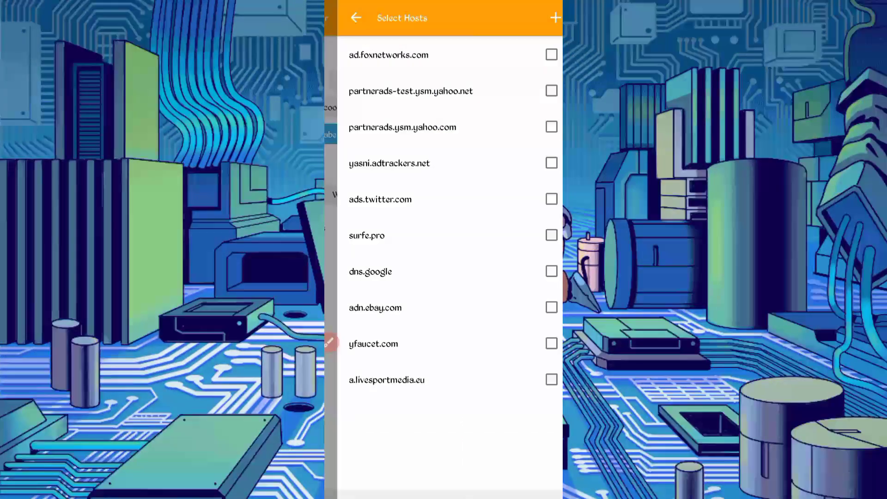
pyautogui.click(332, 343)
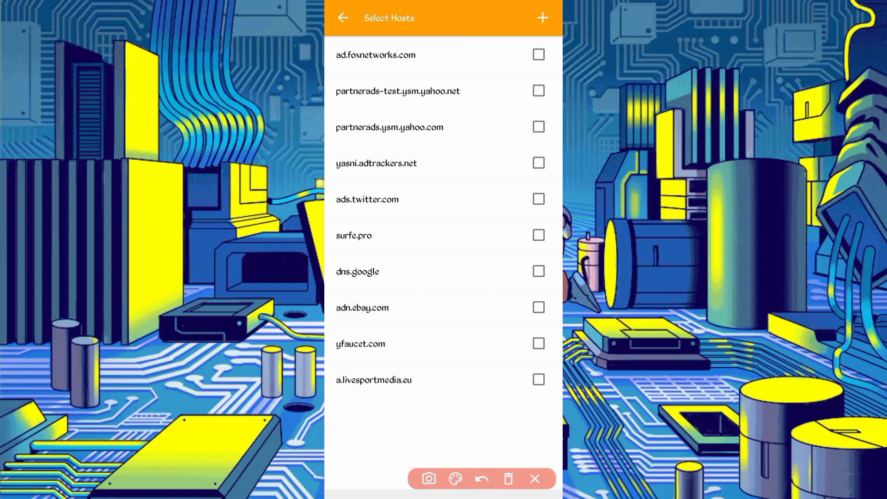
pyautogui.moveTo(337, 327)
pyautogui.mouseDown()
pyautogui.moveTo(425, 361)
pyautogui.moveTo(340, 364)
pyautogui.mouseUp()
pyautogui.click(508, 478)
pyautogui.click(539, 343)
pyautogui.click(342, 18)
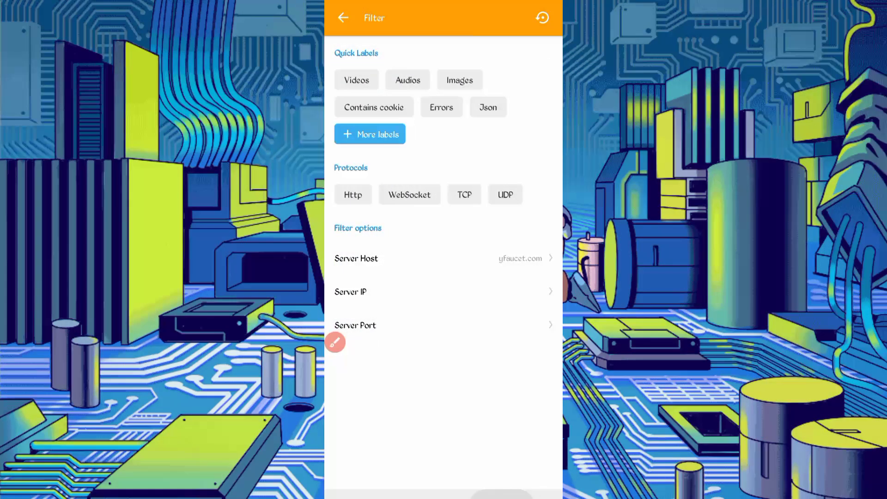
# Open the GET yfaucet.com/dashboard request from the filtered list.
pyautogui.click(342, 18)
pyautogui.click(334, 342)
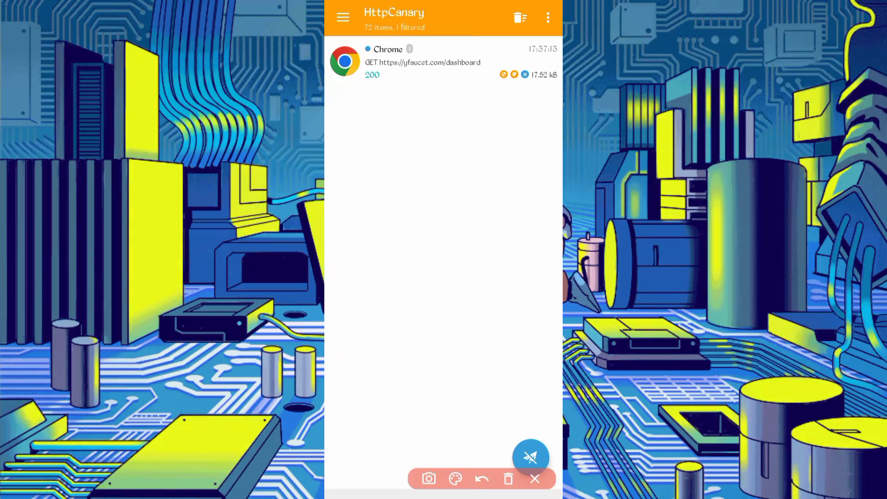
pyautogui.moveTo(371, 51)
pyautogui.mouseDown()
pyautogui.moveTo(513, 53)
pyautogui.moveTo(463, 87)
pyautogui.moveTo(374, 51)
pyautogui.mouseUp()
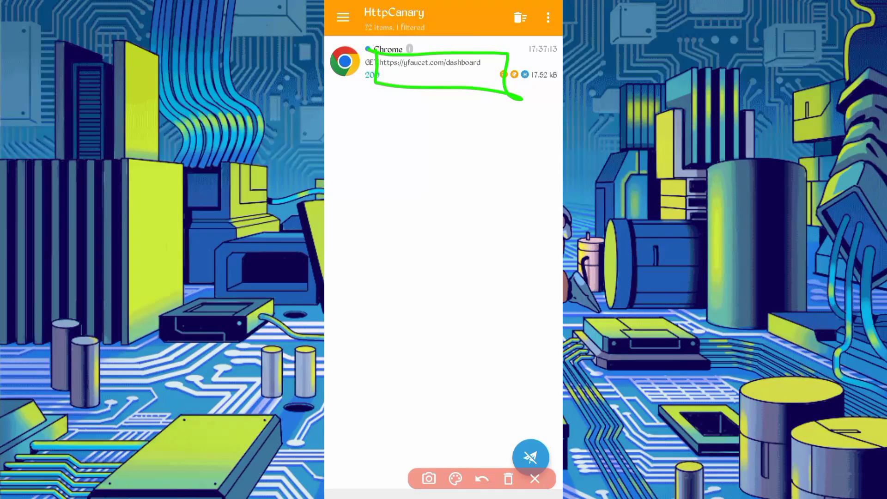
pyautogui.click(508, 478)
pyautogui.click(535, 478)
# Copy the Cookie value from the dashboard request's details.
pyautogui.click(444, 62)
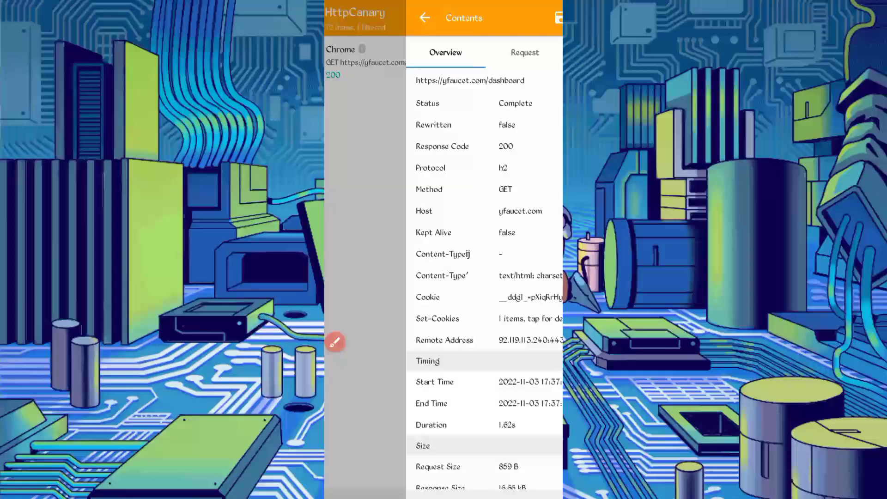
pyautogui.click(335, 342)
pyautogui.moveTo(351, 271); pyautogui.dragTo(325, 316)
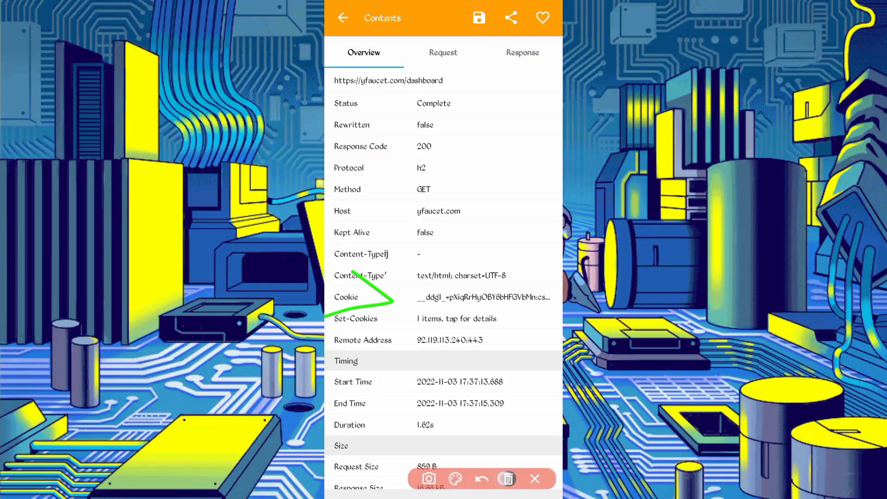
pyautogui.click(508, 478)
pyautogui.click(535, 478)
pyautogui.click(422, 298)
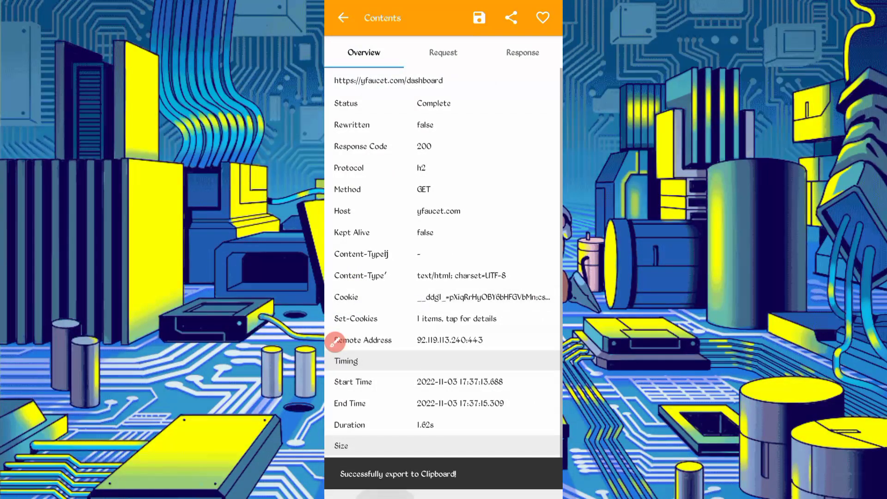
# Paste the copied cookie at the Termux bot's cookie prompt and submit it.
pyautogui.moveTo(443, 492); pyautogui.dragTo(444, 312)
pyautogui.moveTo(360, 243); pyautogui.dragTo(540, 242)
pyautogui.moveTo(333, 209); pyautogui.dragTo(486, 209)
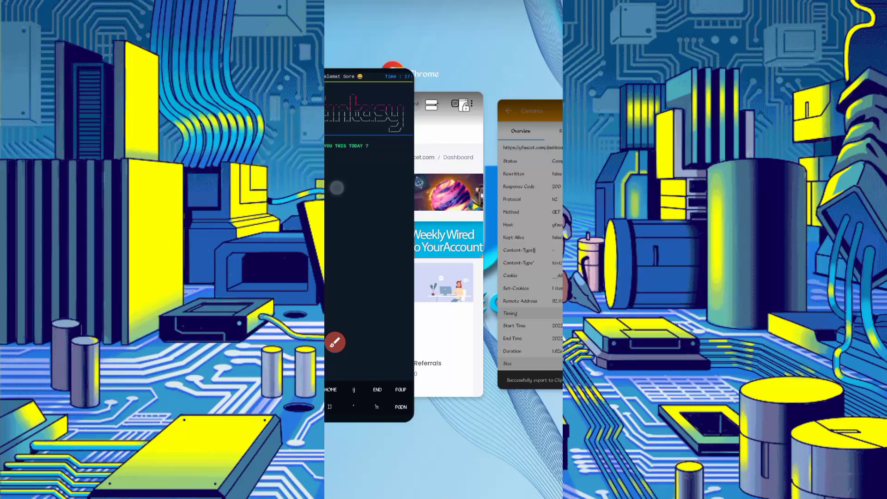
pyautogui.click(337, 187)
pyautogui.click(418, 166)
pyautogui.click(415, 145)
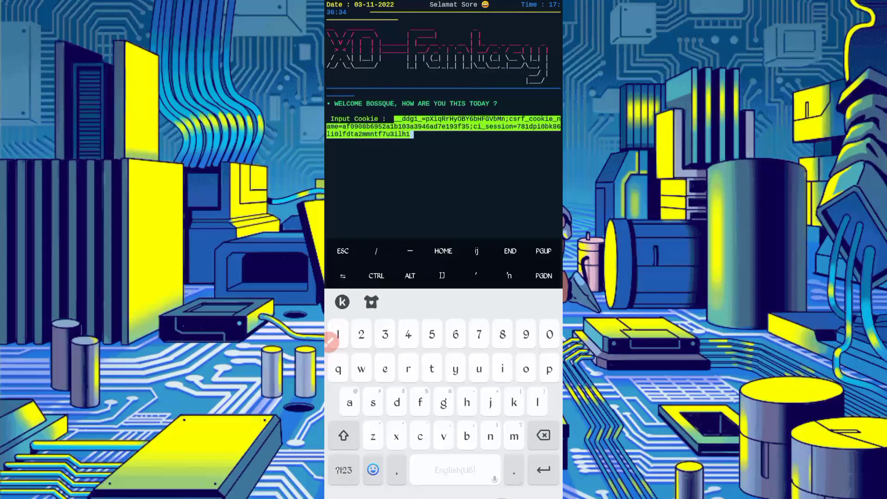
pyautogui.click(543, 470)
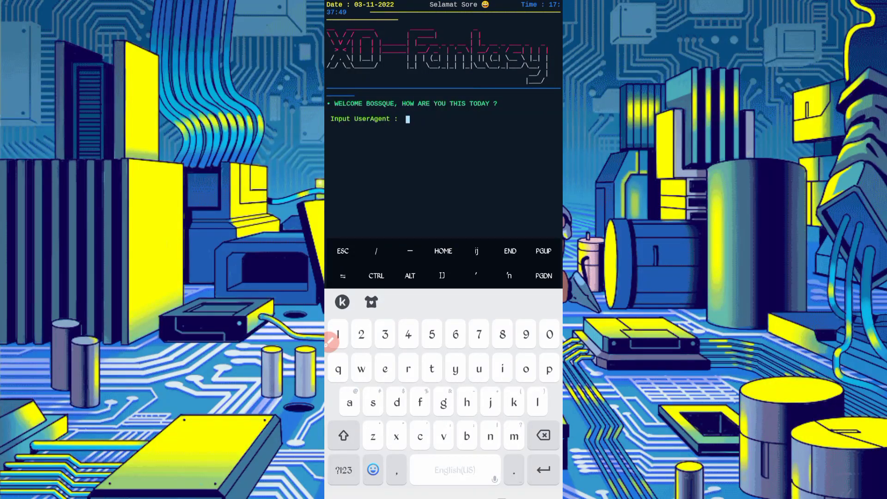
# Copy the user-agent header from the dashboard request's Request headers in HttpCanary.
pyautogui.click(386, 494)
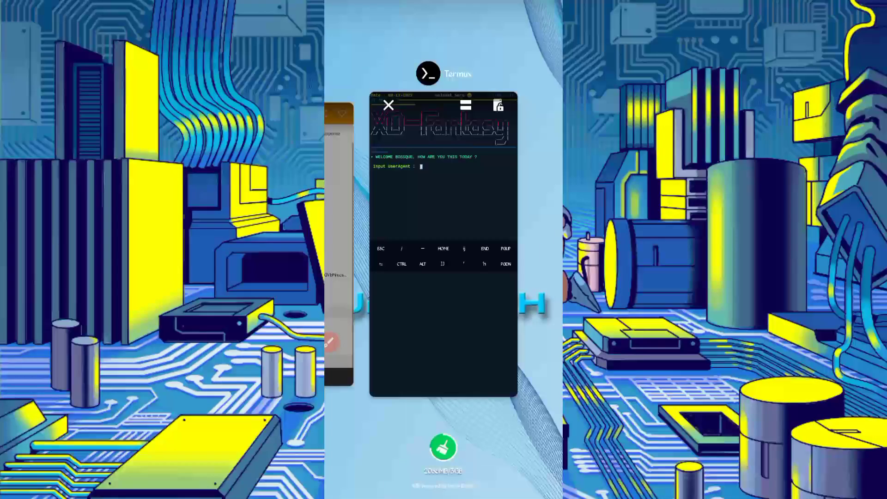
pyautogui.click(335, 224)
pyautogui.moveTo(486, 339); pyautogui.dragTo(339, 340)
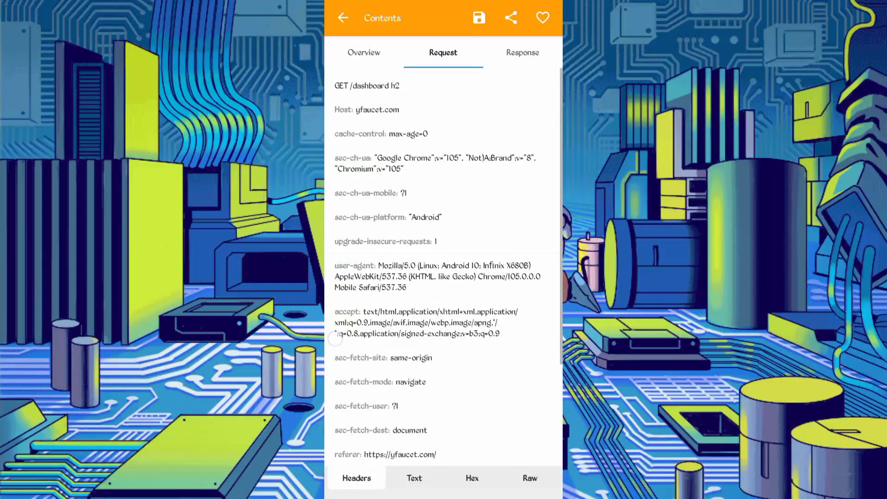
pyautogui.moveTo(350, 239); pyautogui.dragTo(326, 281)
pyautogui.click(534, 479)
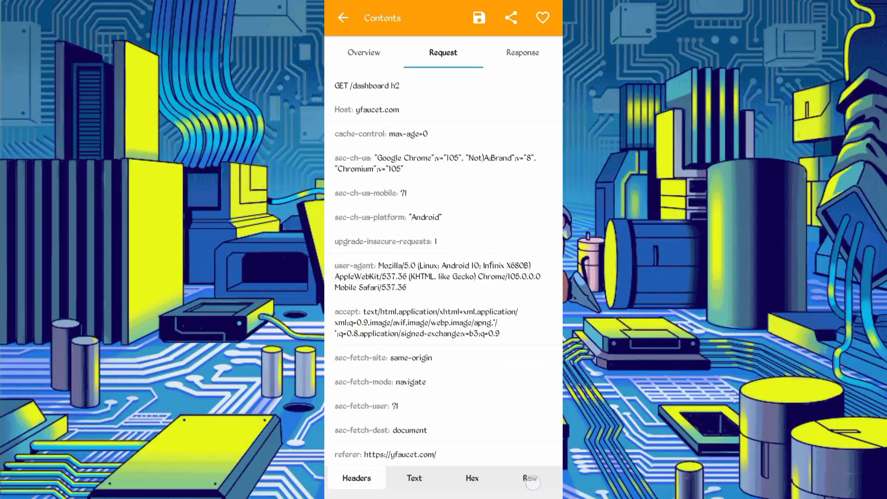
pyautogui.click(402, 271)
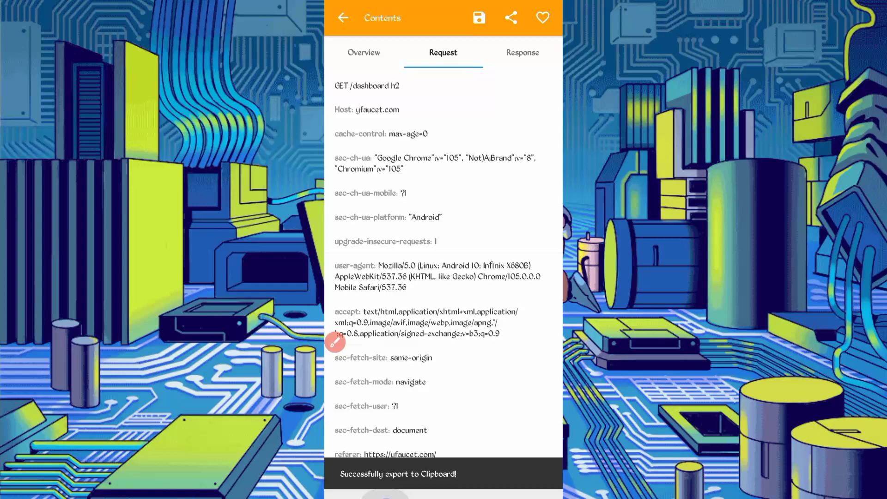
# Return to Termux's user-agent prompt and bring up the paste option.
pyautogui.moveTo(444, 494); pyautogui.dragTo(444, 312)
pyautogui.moveTo(361, 250); pyautogui.dragTo(541, 249)
pyautogui.click(444, 250)
pyautogui.click(421, 183)
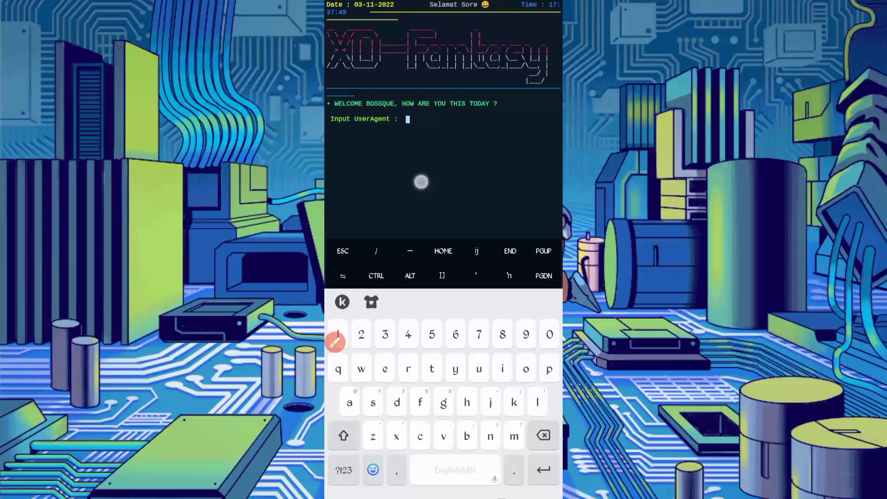
# Paste and submit the user-agent, logging in to a 0-token balance with 3/15 claims.
pyautogui.click(416, 159)
pyautogui.click(544, 470)
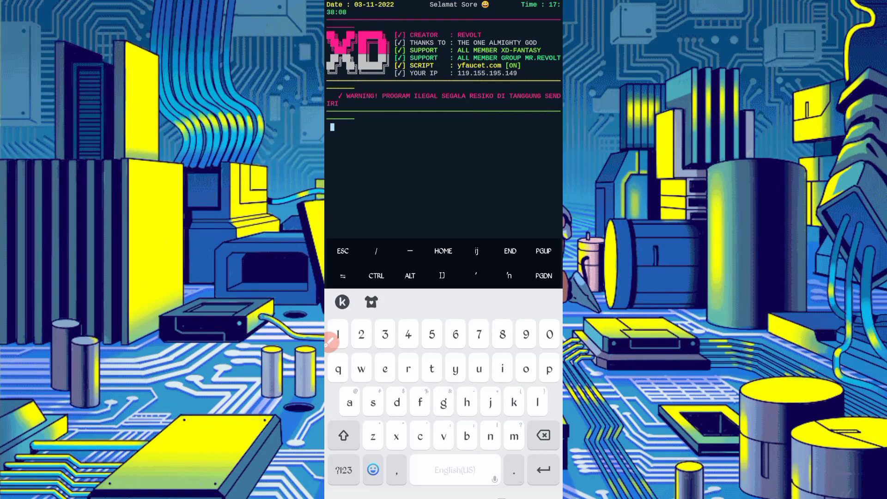
pyautogui.click(331, 340)
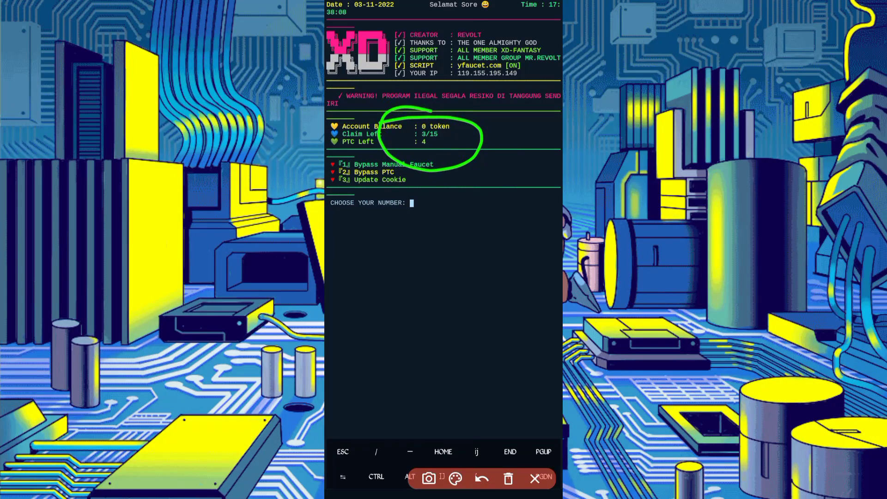
pyautogui.moveTo(339, 149)
pyautogui.mouseDown()
pyautogui.moveTo(391, 148)
pyautogui.moveTo(485, 201)
pyautogui.moveTo(343, 182)
pyautogui.mouseUp()
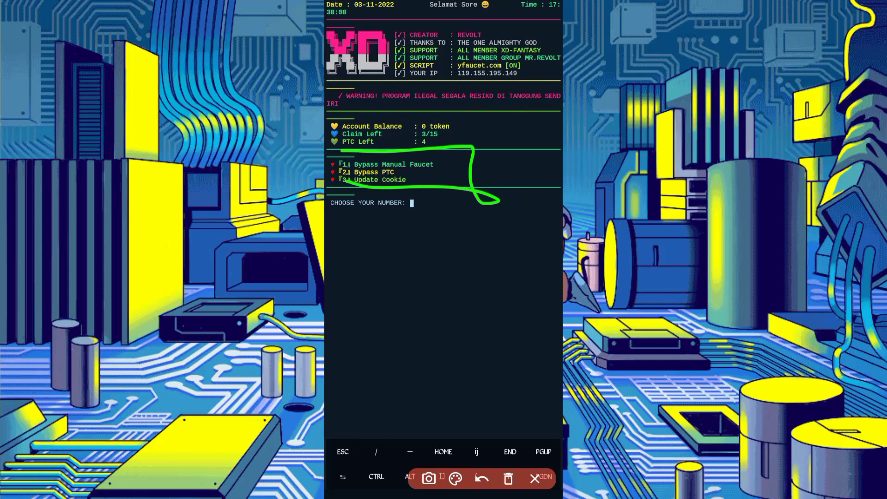
# Choose option 1, manual faucet bypass, earning 10 tokens with 2/15 claims left.
pyautogui.click(507, 478)
pyautogui.click(440, 246)
pyautogui.write('1')
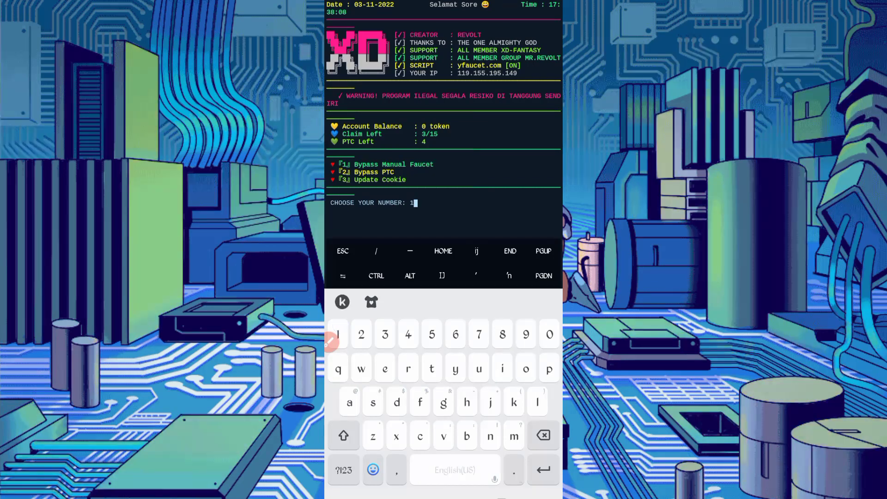
pyautogui.click(544, 470)
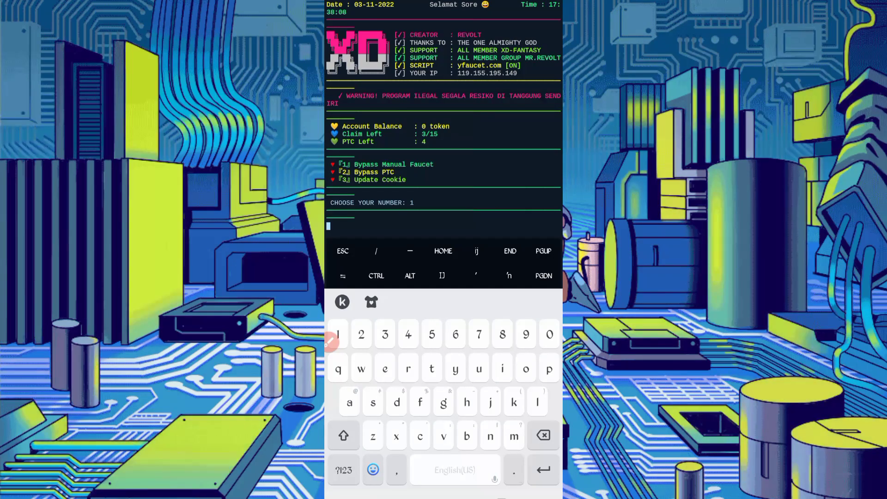
pyautogui.click(332, 339)
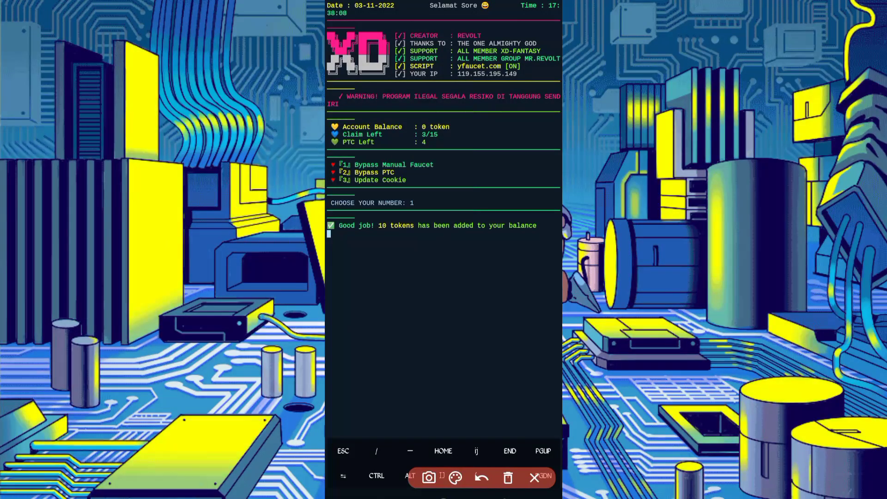
pyautogui.moveTo(337, 206)
pyautogui.mouseDown()
pyautogui.moveTo(391, 205)
pyautogui.moveTo(502, 267)
pyautogui.moveTo(395, 258)
pyautogui.moveTo(347, 211)
pyautogui.mouseUp()
pyautogui.click(507, 477)
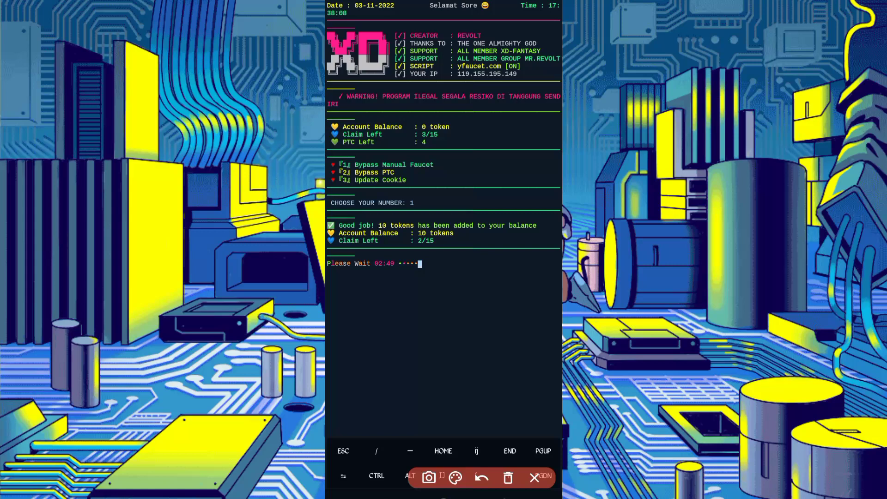
pyautogui.moveTo(482, 305)
pyautogui.mouseDown()
pyautogui.moveTo(471, 312)
pyautogui.moveTo(368, 174)
pyautogui.mouseUp()
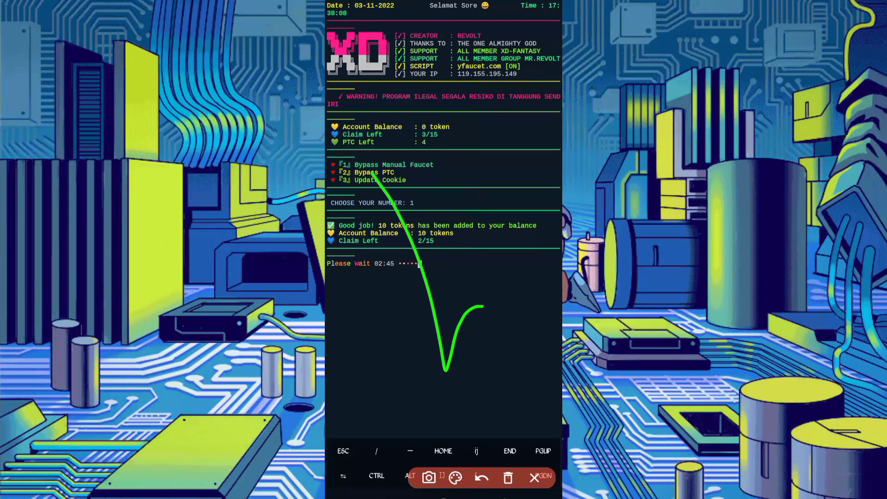